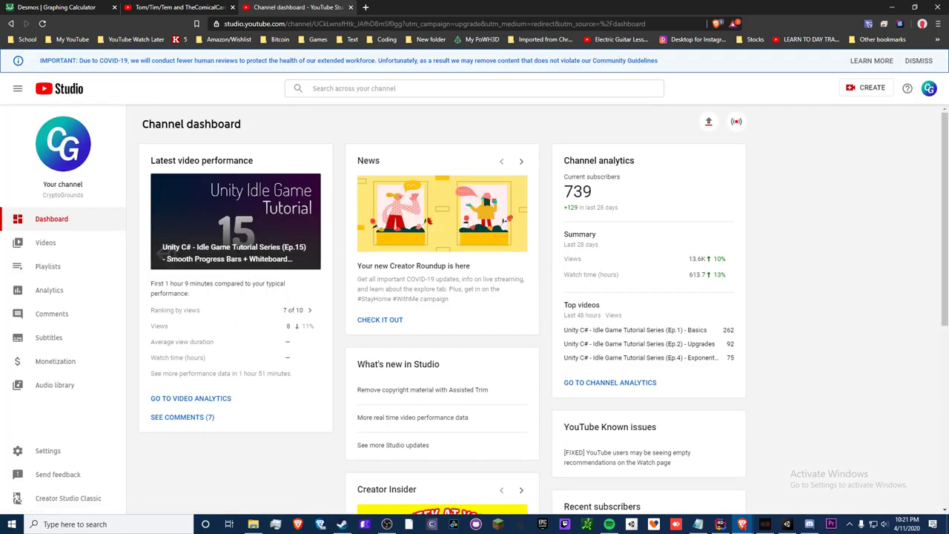
- Open the Idle Game Tutorial Ep.15 video from the channel's uploaded videos
click(69, 248)
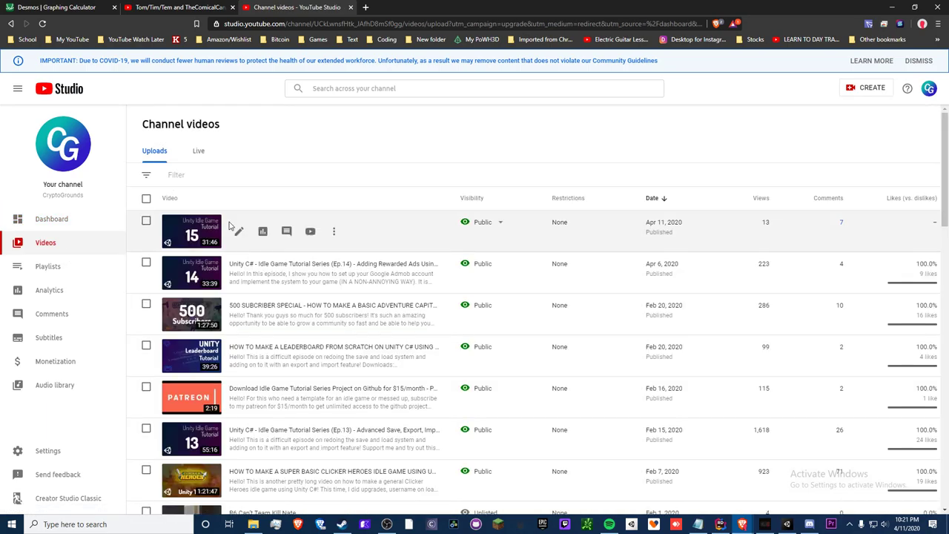
click(197, 235)
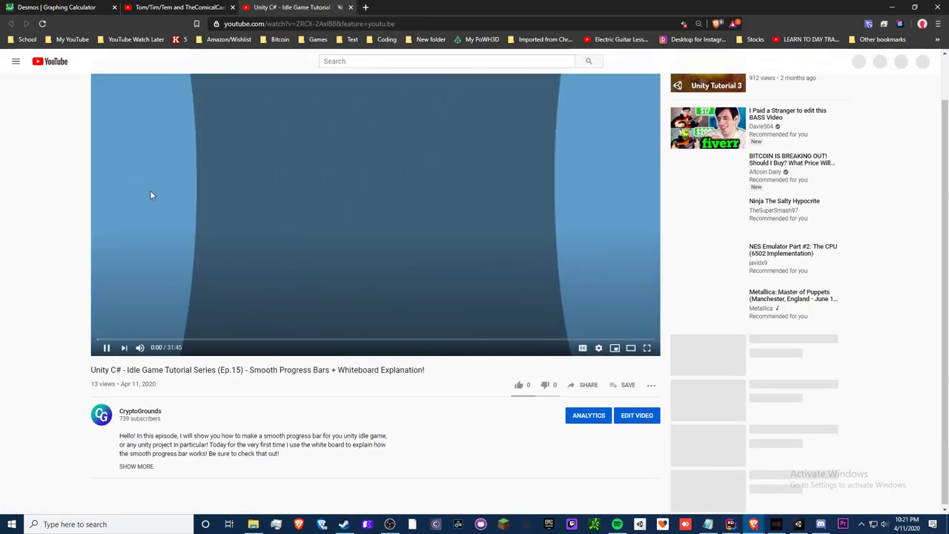
scroll(131, 300, down, 1)
scroll(131, 300, down, 4)
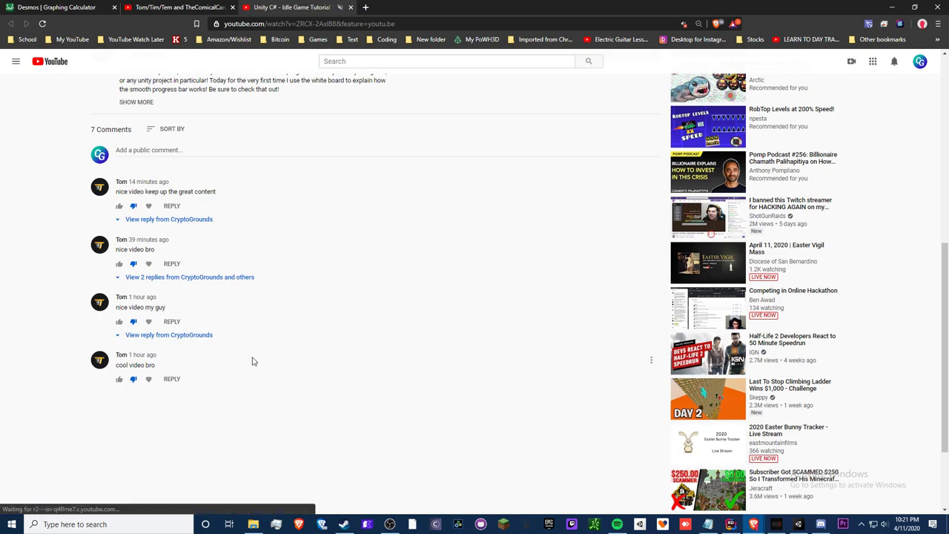
- Scroll through the Ep.15 comments until Tom's four comments are in view
scroll(252, 361, up, 2)
scroll(260, 357, down, 3)
scroll(231, 301, up, 3)
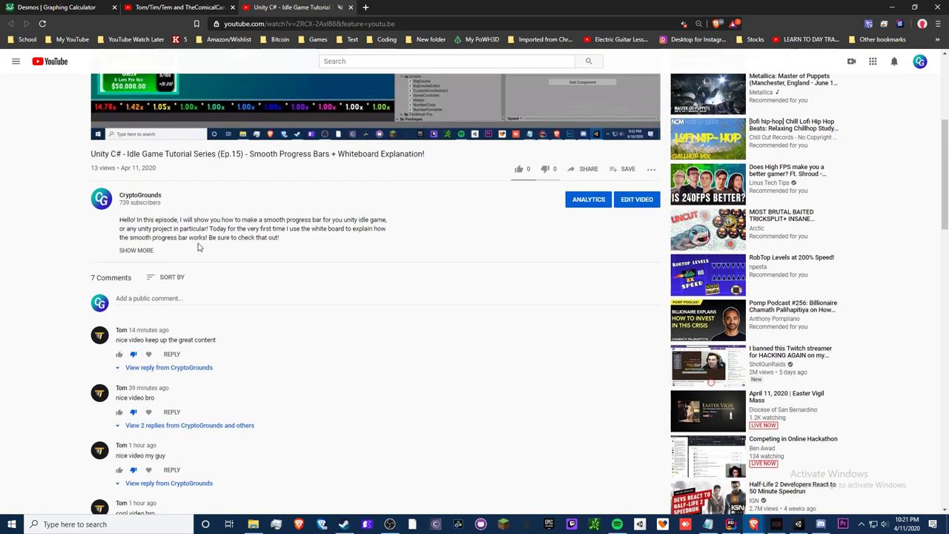
scroll(202, 178, up, 1)
scroll(202, 178, up, 2)
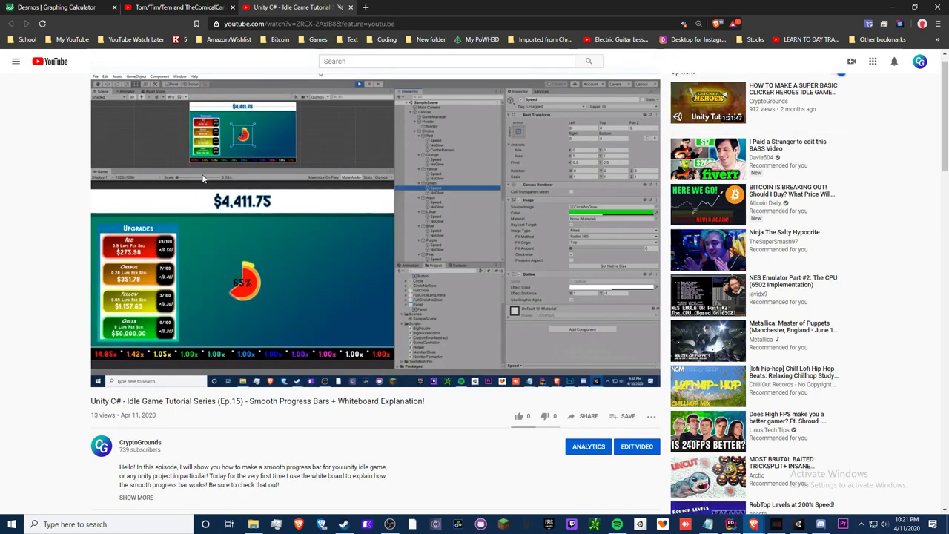
scroll(49, 268, down, 3)
scroll(52, 277, up, 1)
scroll(53, 276, up, 2)
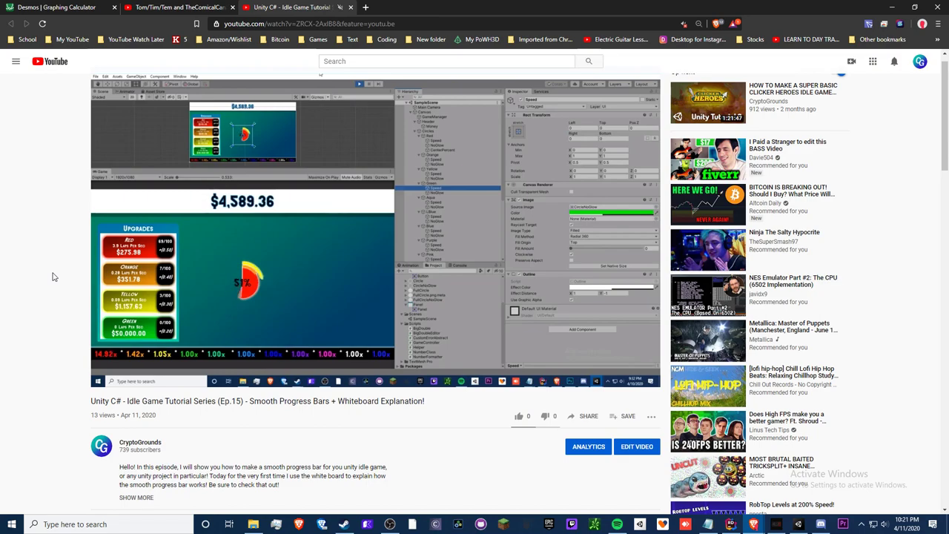
scroll(52, 276, down, 2)
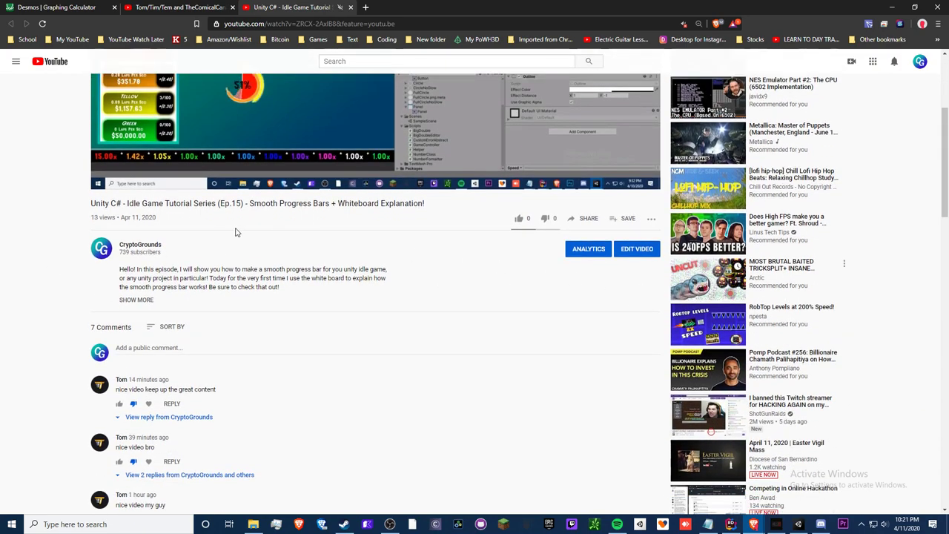
scroll(187, 234, down, 3)
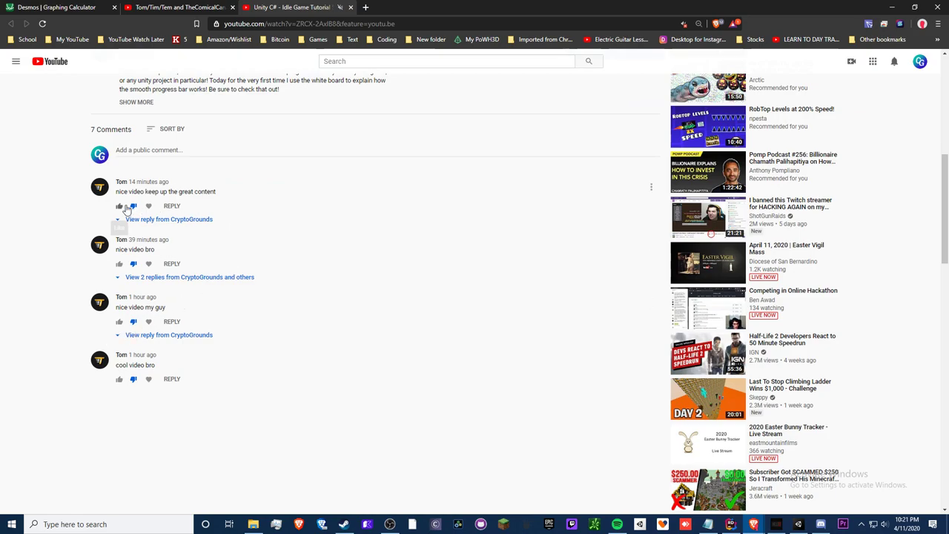
click(201, 7)
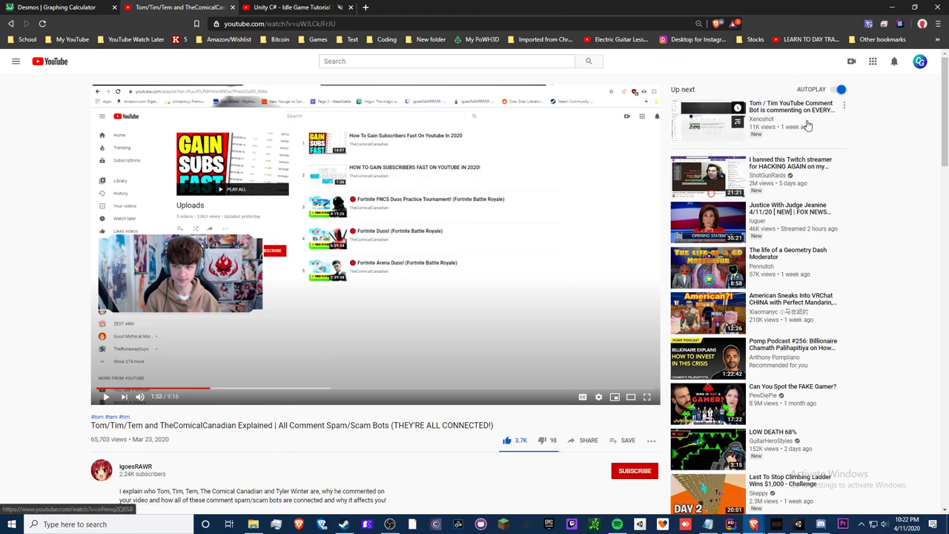
scroll(466, 380, down, 5)
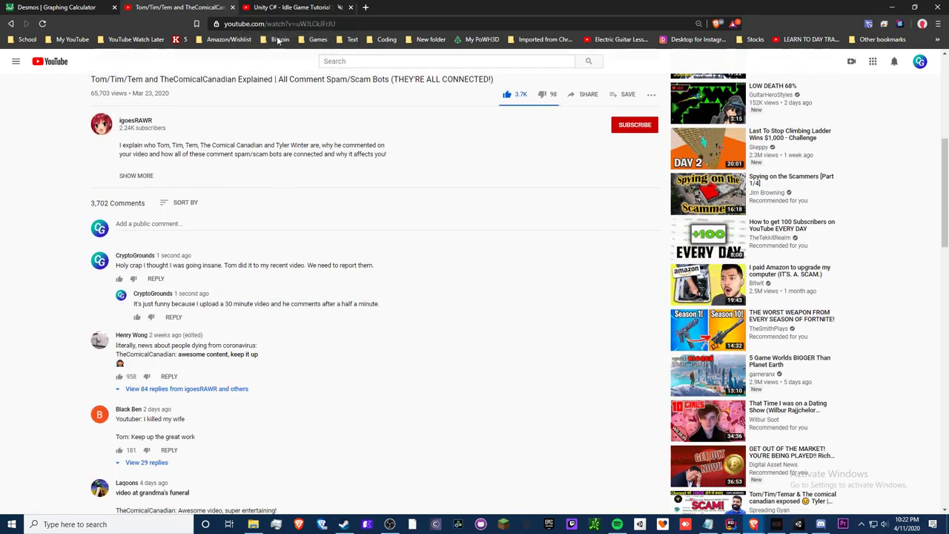
click(282, 8)
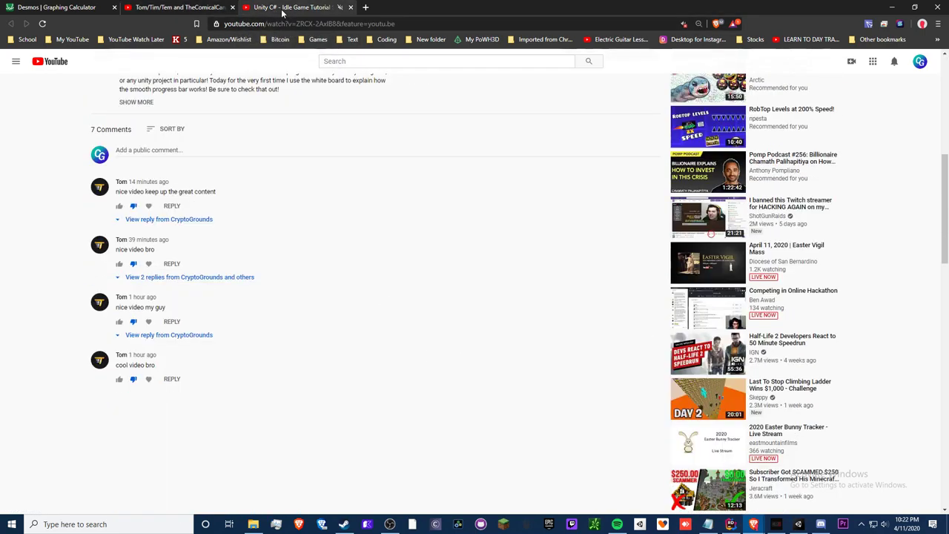
click(122, 183)
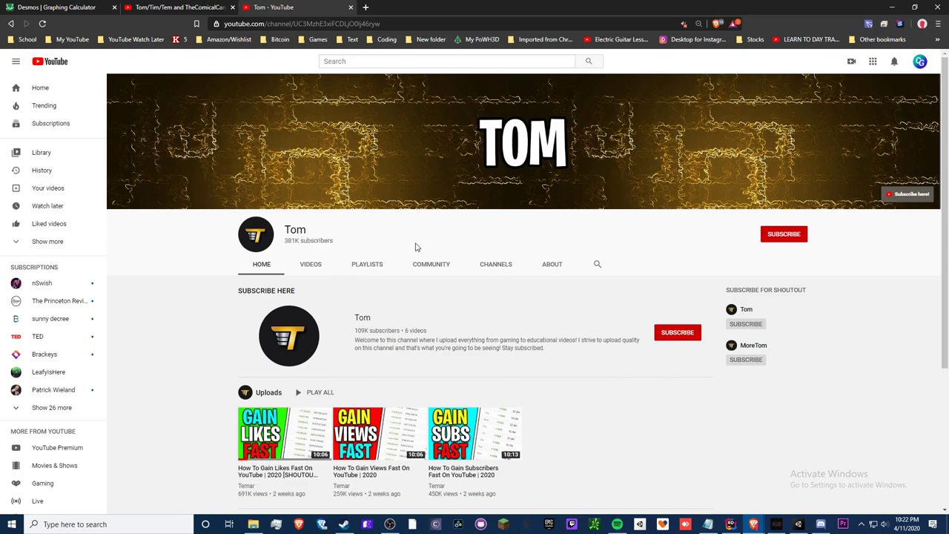
click(542, 272)
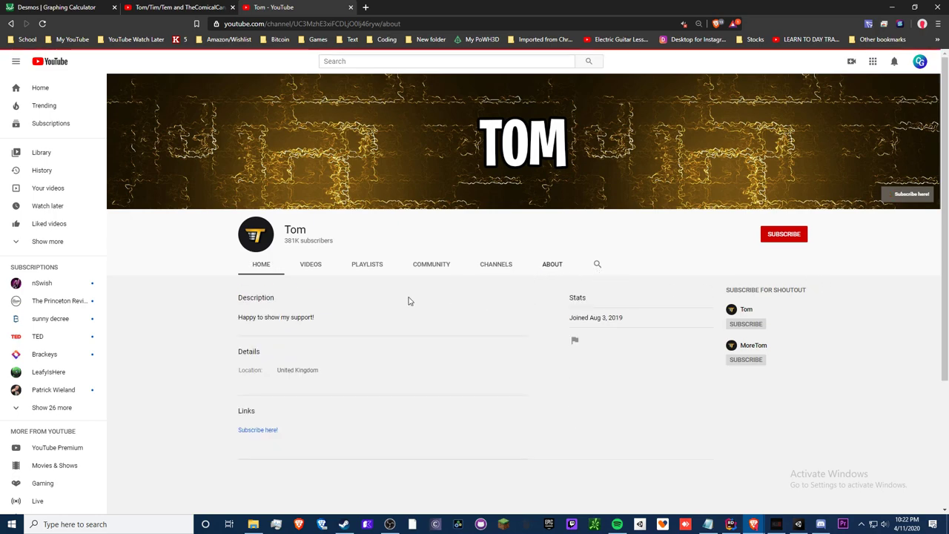
right_click(574, 343)
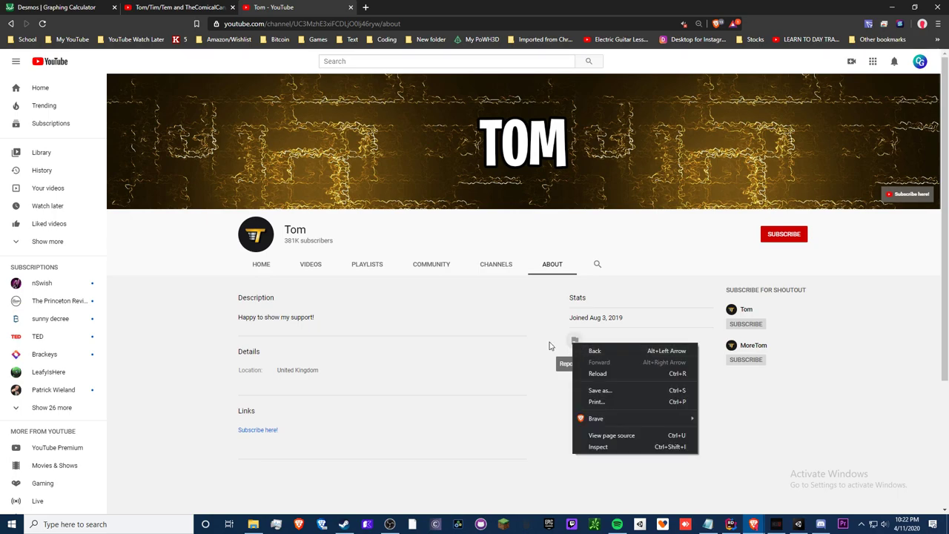
click(553, 346)
click(576, 344)
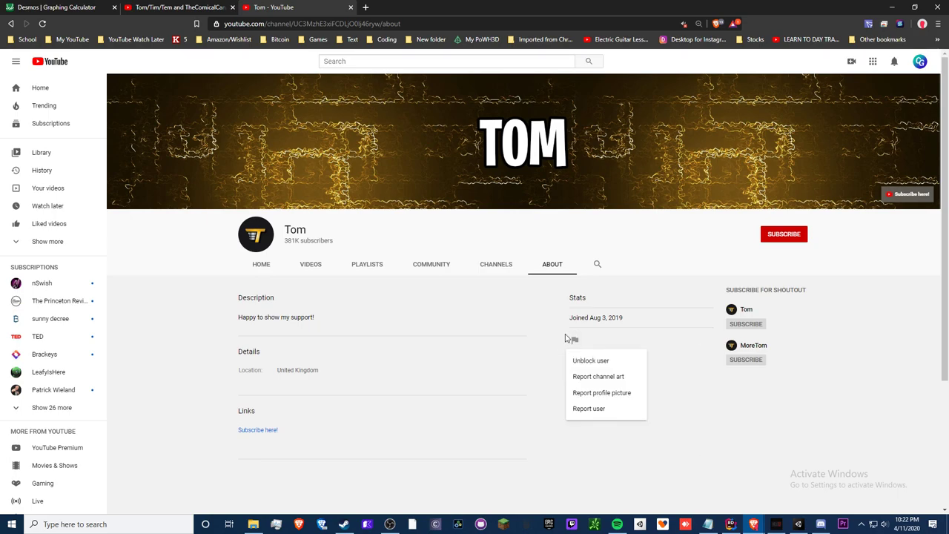
click(587, 407)
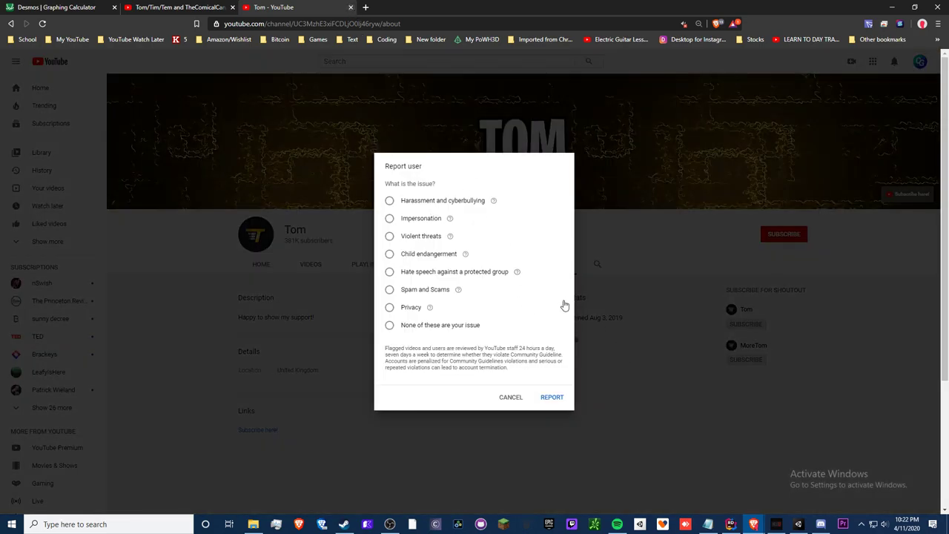
click(512, 395)
click(575, 341)
click(577, 360)
click(566, 307)
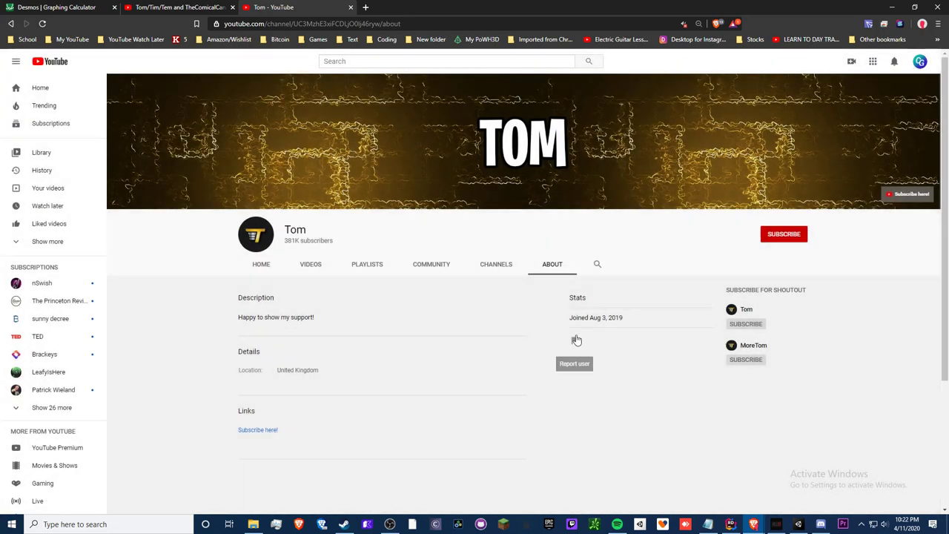
click(575, 341)
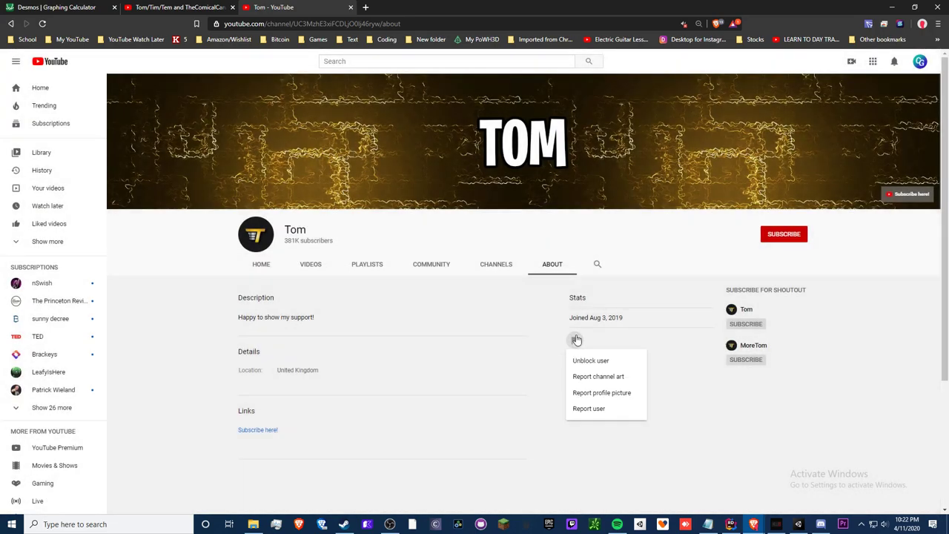
click(588, 410)
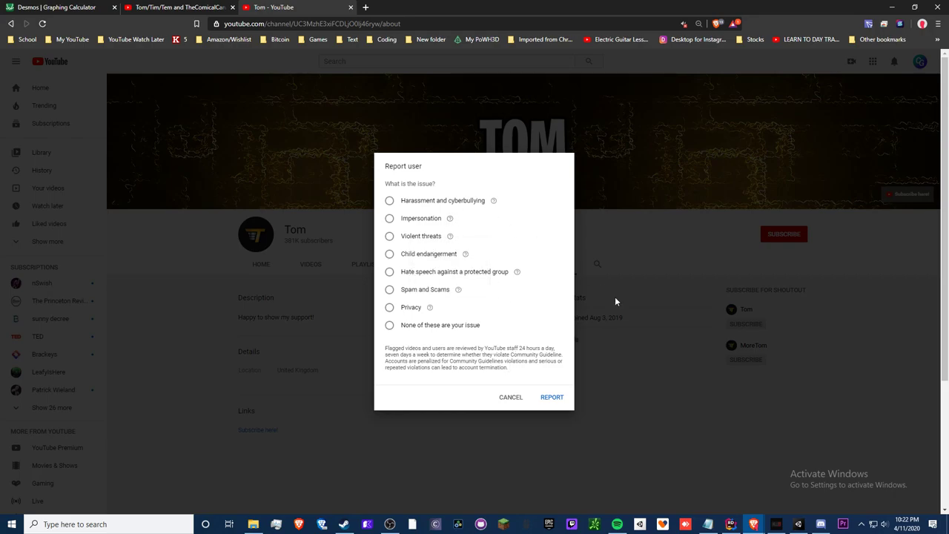
- Choose Spam and Scams as the issue and continue to the full reporting form
click(419, 290)
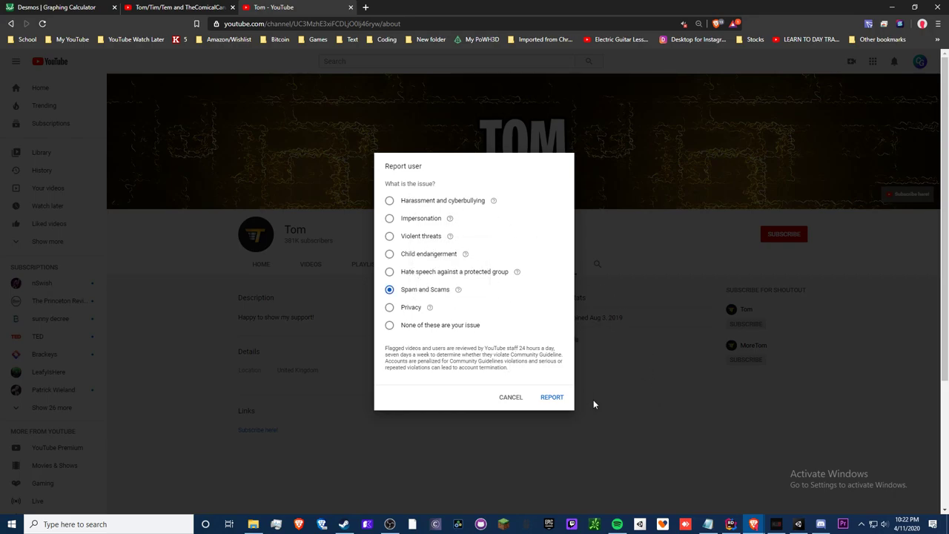
click(556, 399)
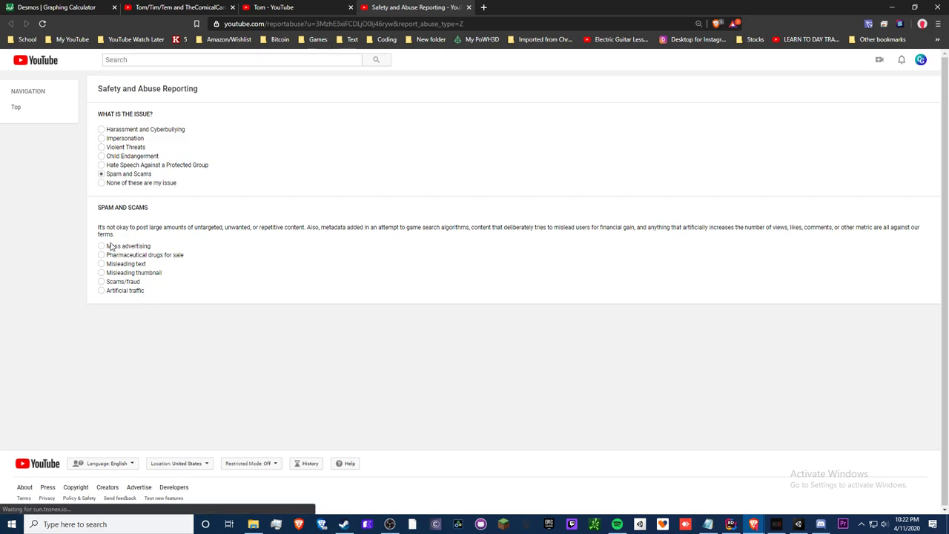
drag(83, 219, 197, 324)
click(197, 325)
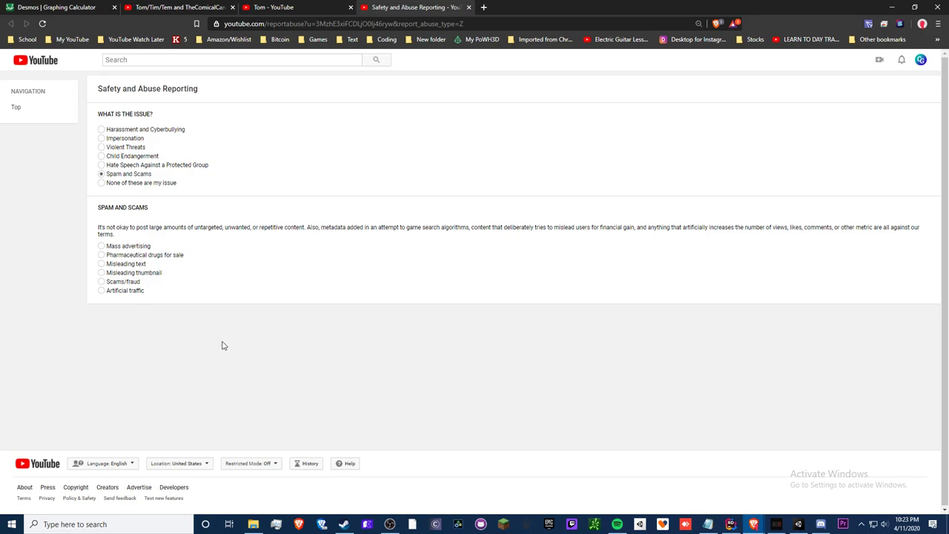
click(101, 291)
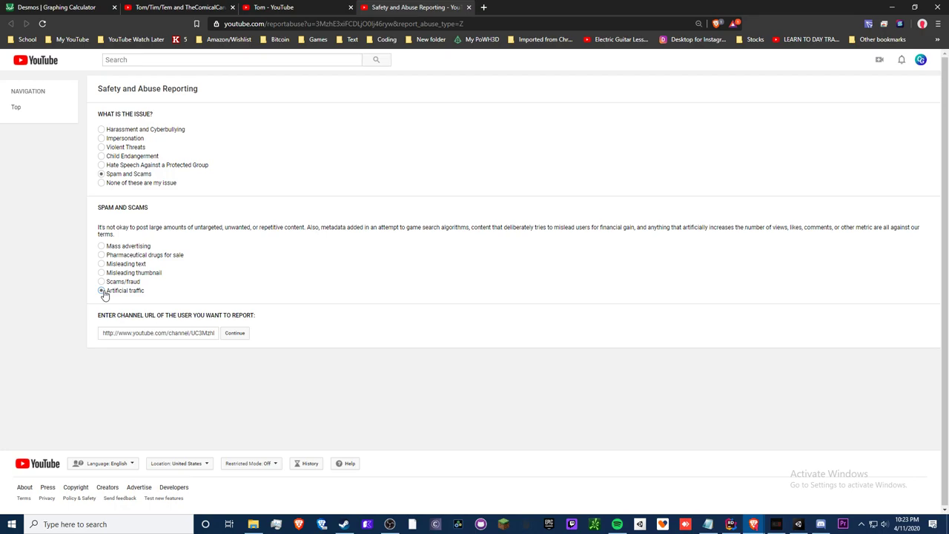
click(103, 285)
click(264, 8)
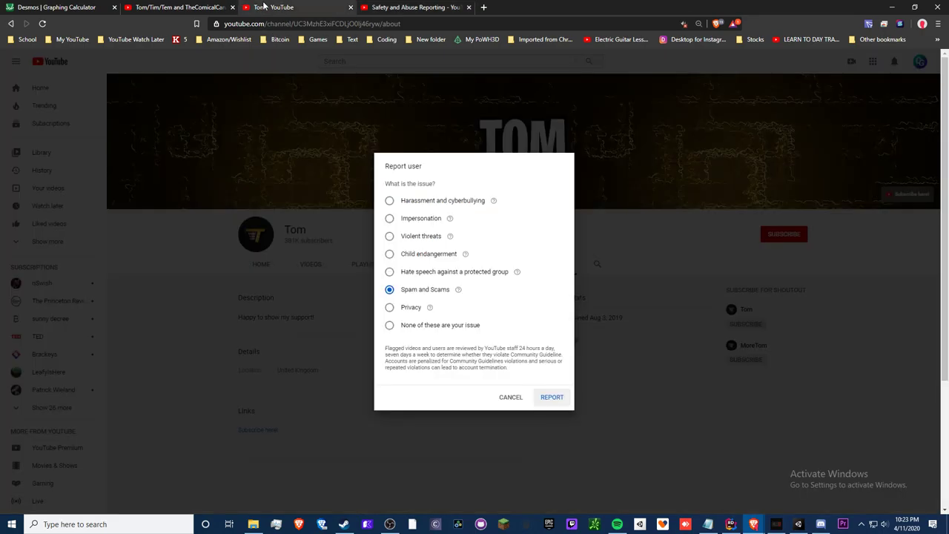
click(408, 9)
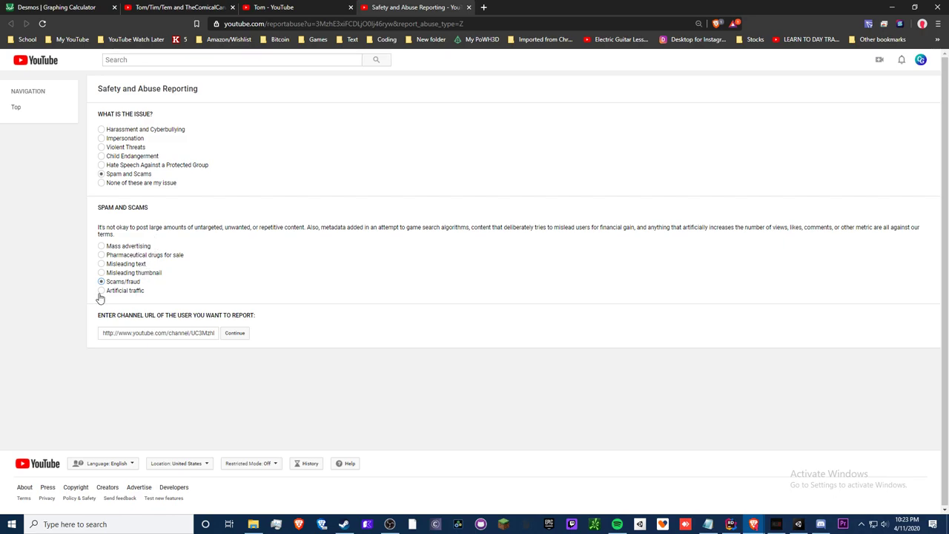
click(124, 292)
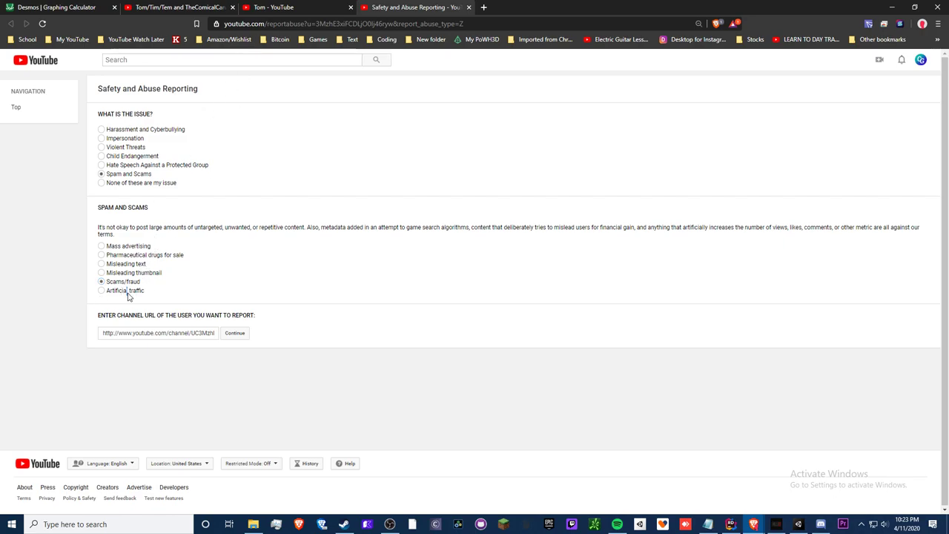
click(232, 334)
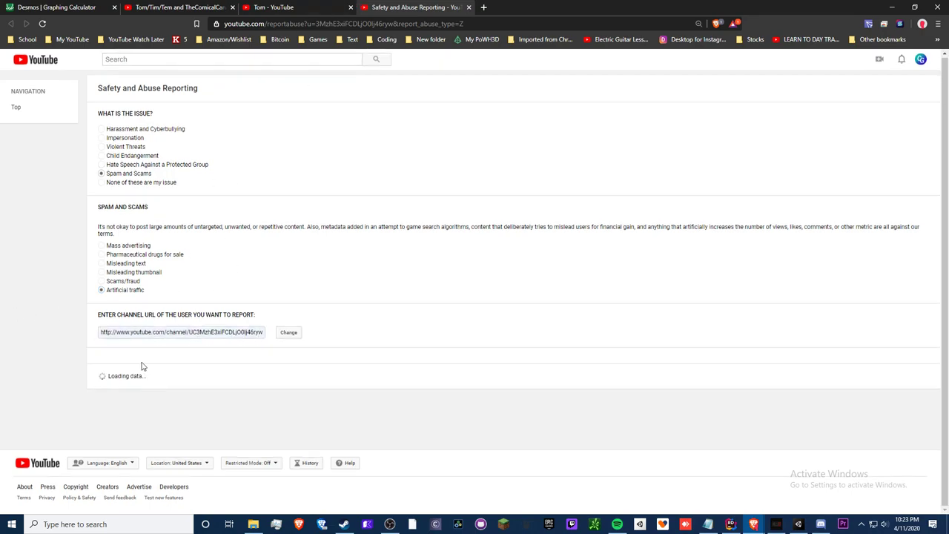
- Tick Tom's 'keep up the great content' and 'nice video bro' comments in the report
scroll(152, 345, down, 4)
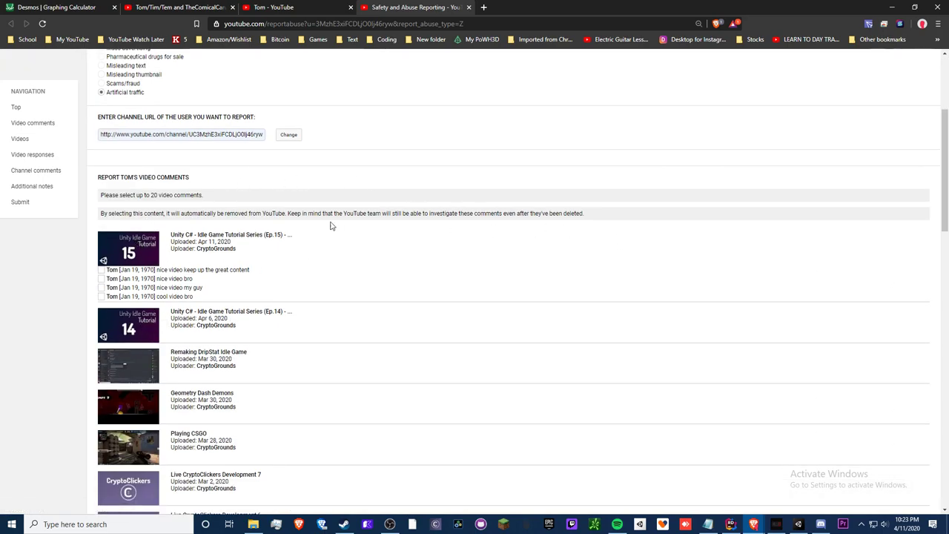
scroll(324, 213, down, 1)
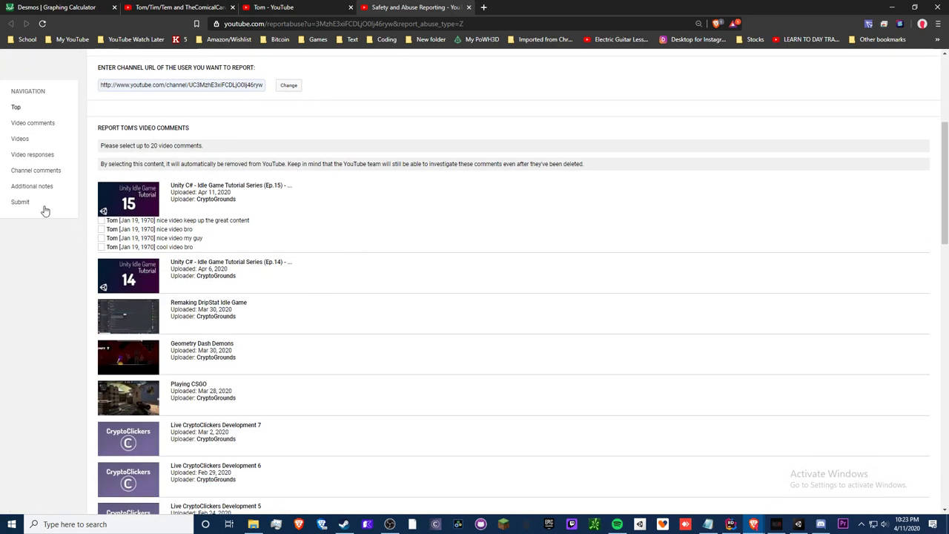
click(102, 221)
click(102, 229)
scroll(160, 227, up, 2)
- Get the Ep.15 video address by opening its link in a temporary tab
click(311, 7)
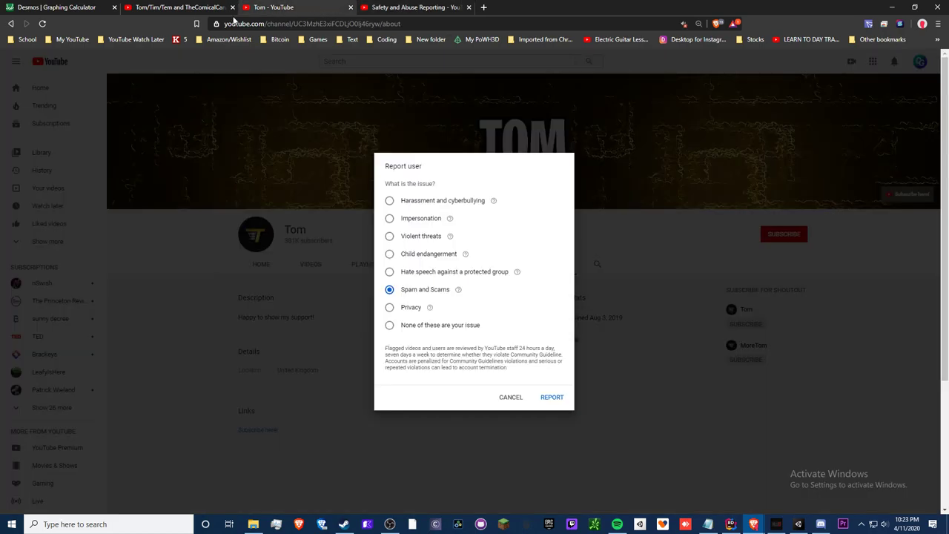
click(215, 9)
click(301, 8)
click(484, 7)
click(287, 11)
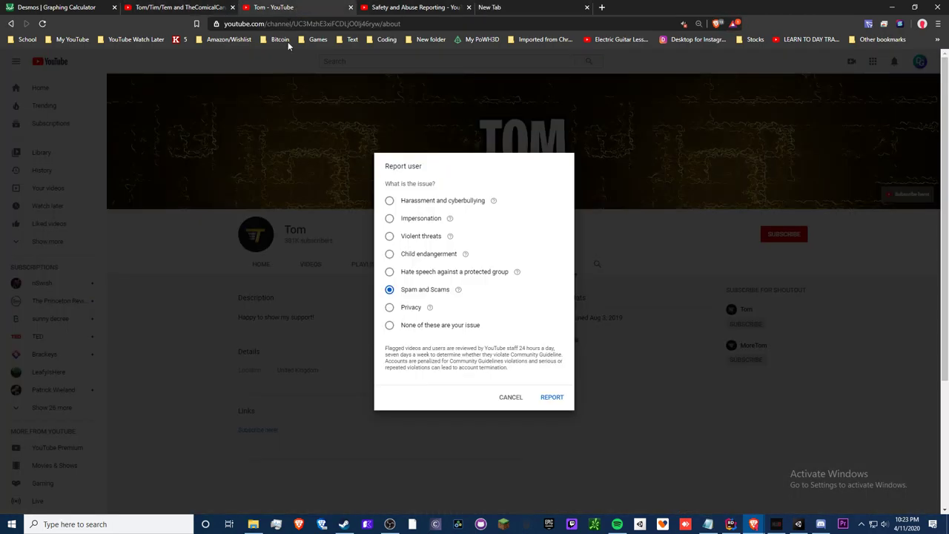
click(416, 7)
right_click(132, 291)
click(152, 298)
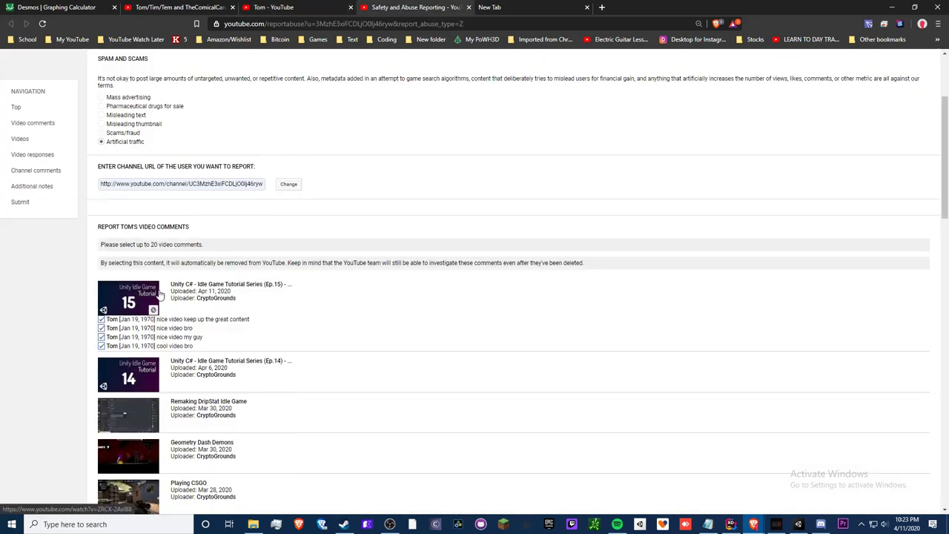
click(501, 9)
click(415, 7)
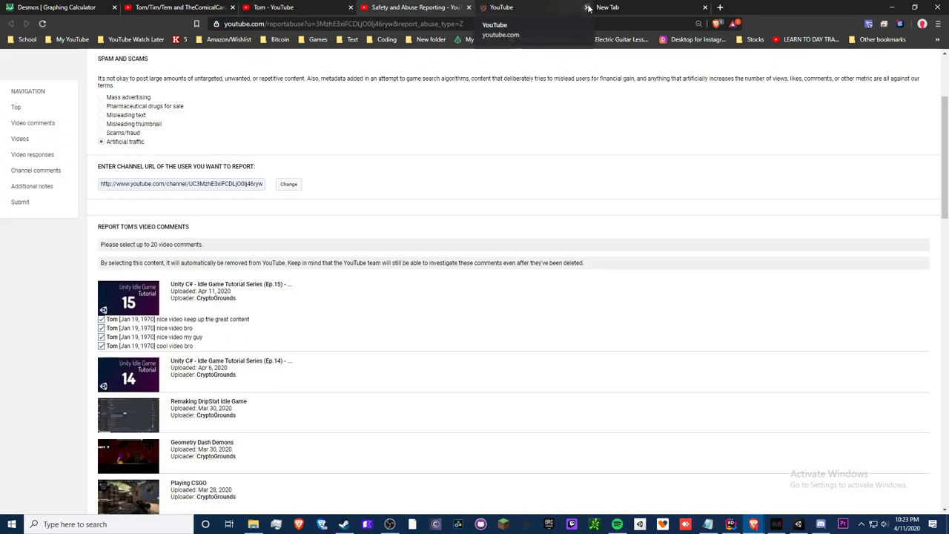
click(587, 8)
- Paste the Ep.15 address into Video URL and search Tom's comments on it
scroll(256, 241, down, 12)
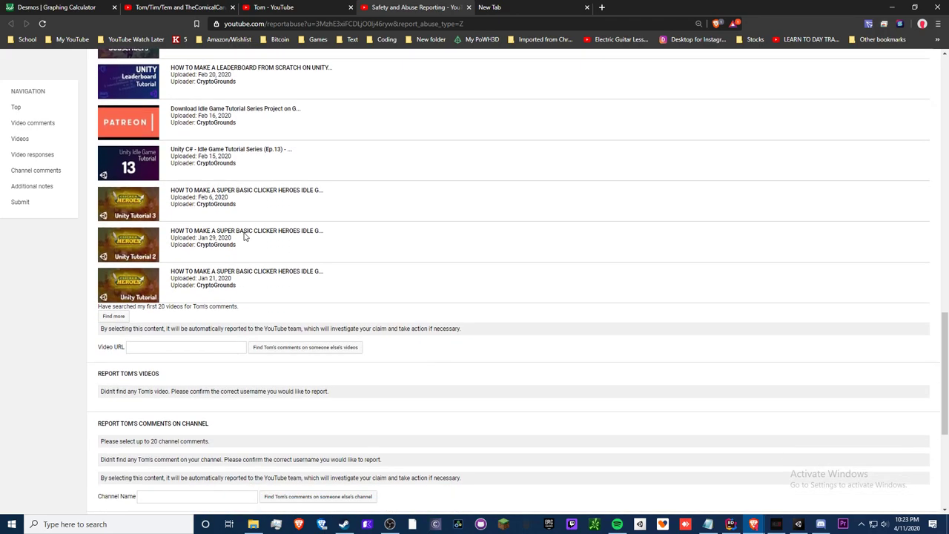
scroll(245, 236, down, 2)
click(186, 186)
key(ctrl+v)
click(297, 185)
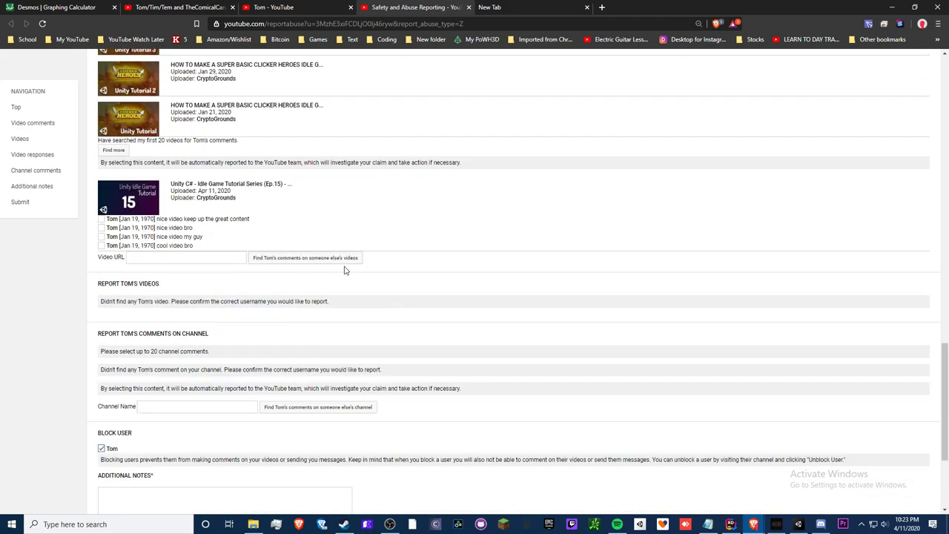
click(101, 218)
click(101, 228)
click(101, 228)
click(102, 219)
- Choose Block User, write the spam-bot note, and close the reporting tab
scroll(270, 265, down, 3)
click(101, 269)
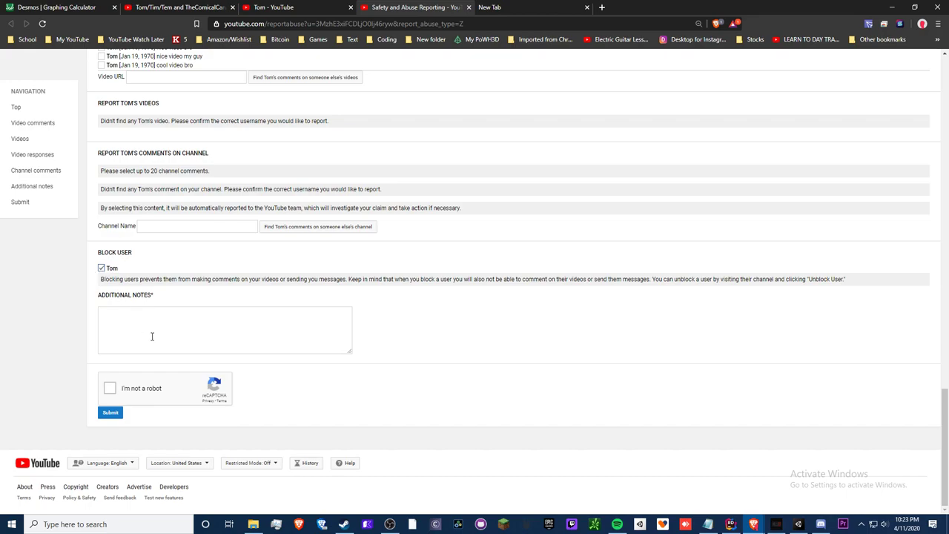
scroll(254, 378, up, 20)
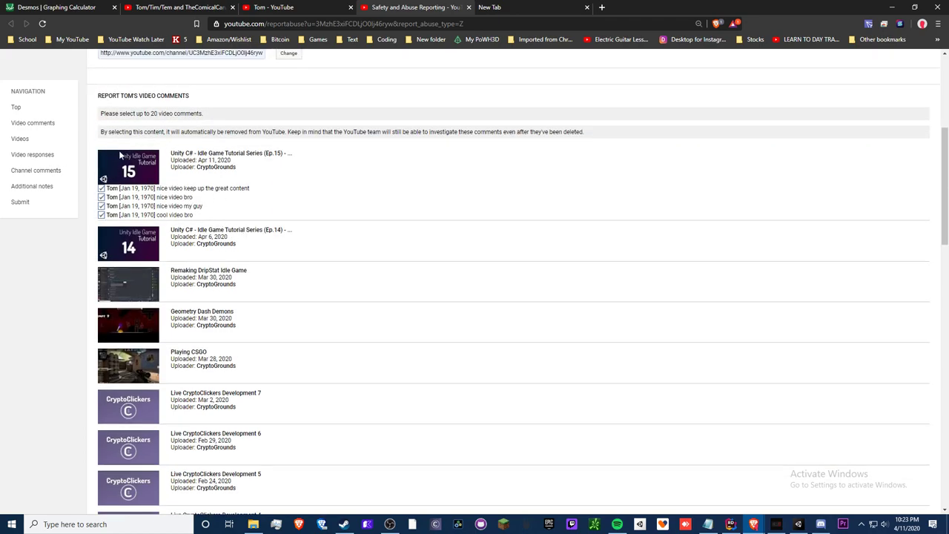
scroll(227, 308, down, 10)
scroll(227, 308, down, 5)
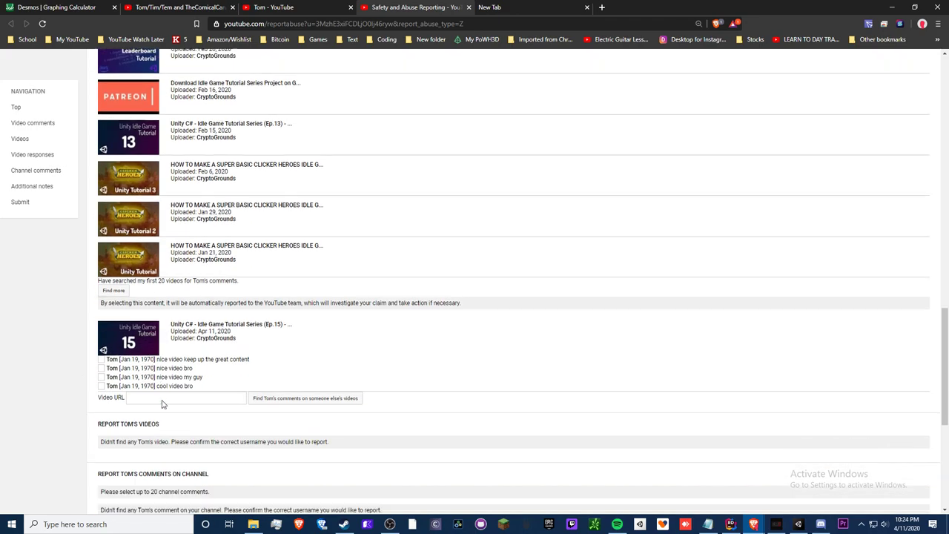
click(138, 362)
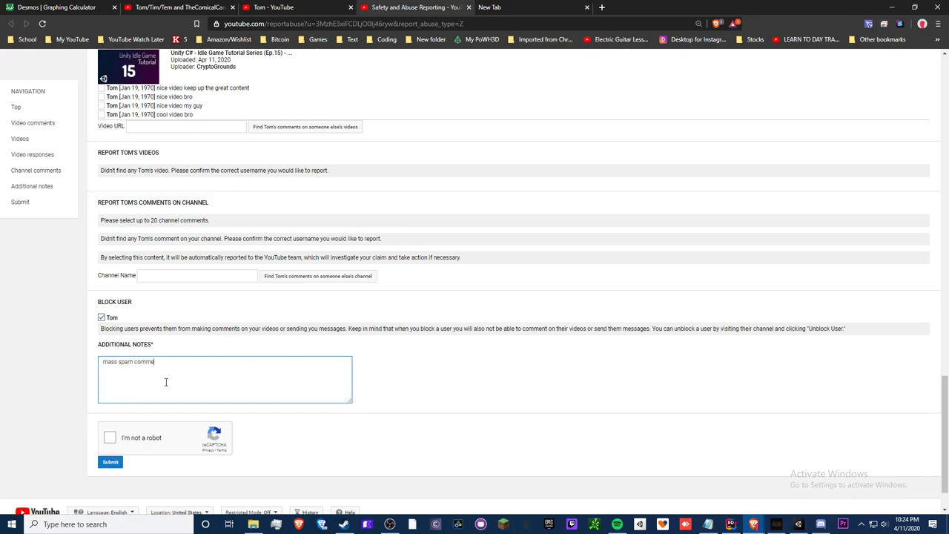
key(ctrl+a)
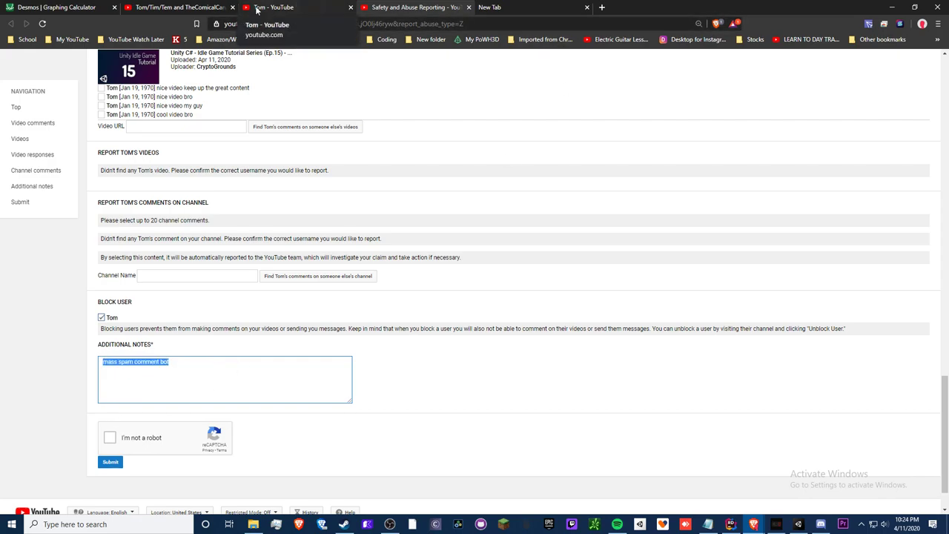
click(178, 7)
click(450, 8)
scroll(115, 182, up, 2)
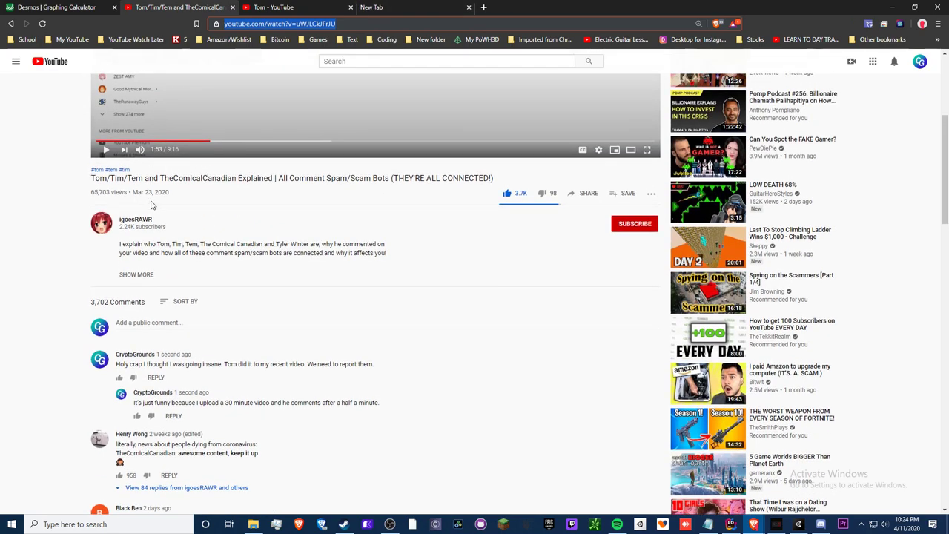
scroll(226, 271, up, 4)
click(291, 9)
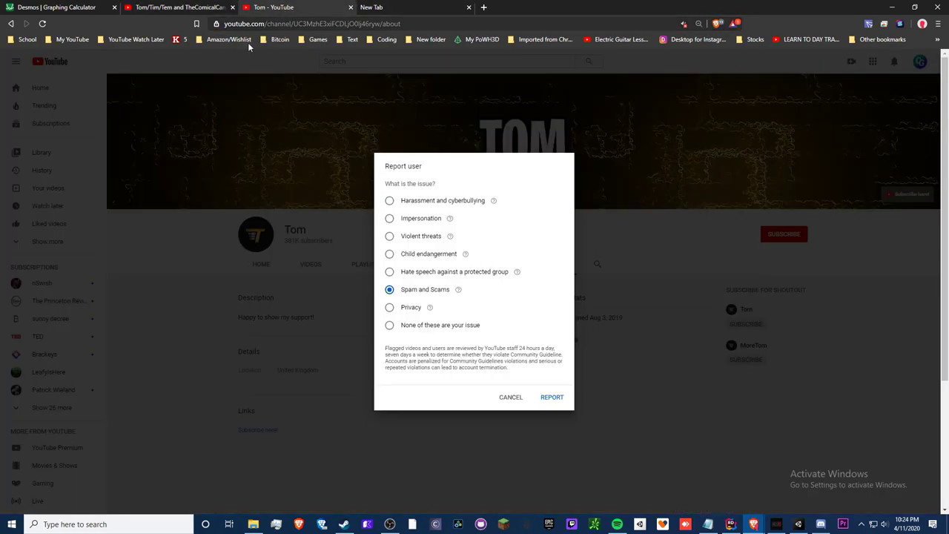
click(512, 398)
click(309, 268)
click(267, 270)
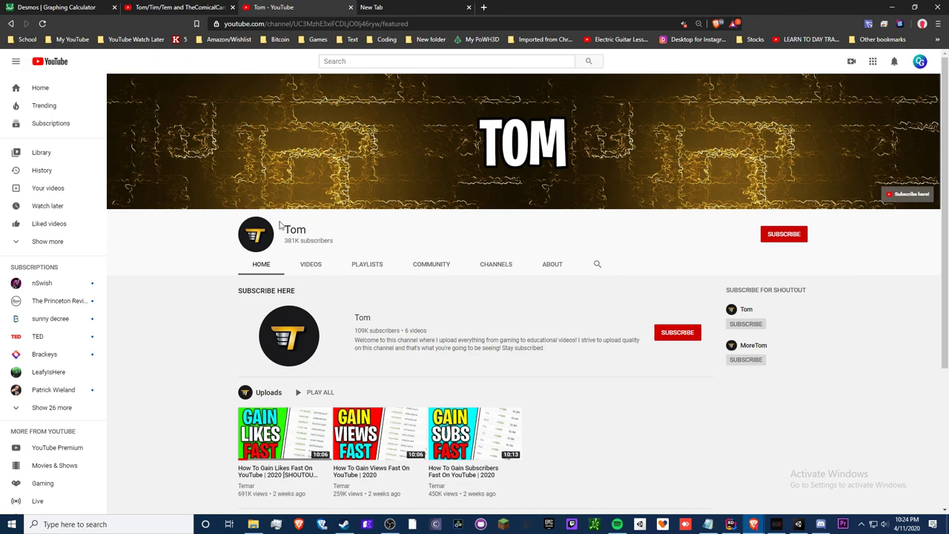
- Open the 109K-subscriber Tom channel linked under Subscribe Here
click(365, 319)
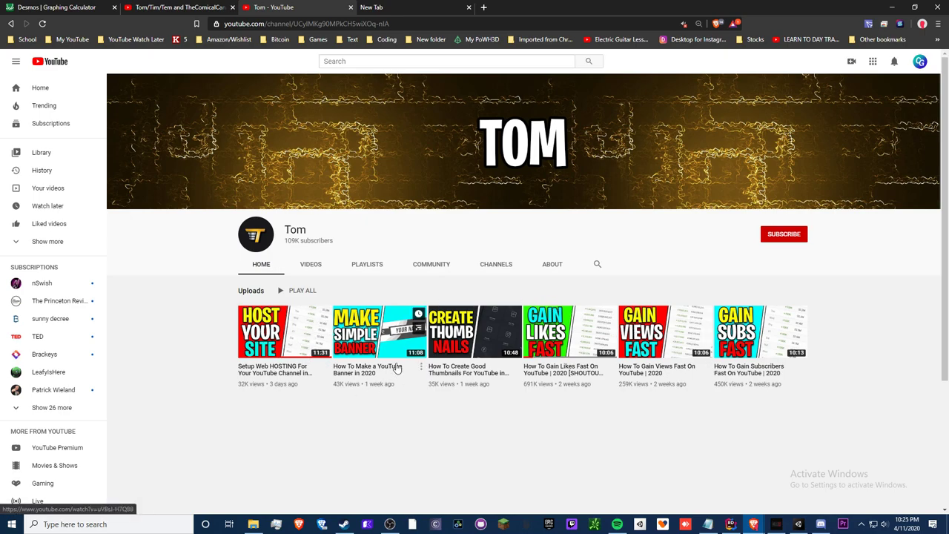
- Open TheComicalCanadian's channel from the video title and check its single upload
click(382, 7)
click(173, 7)
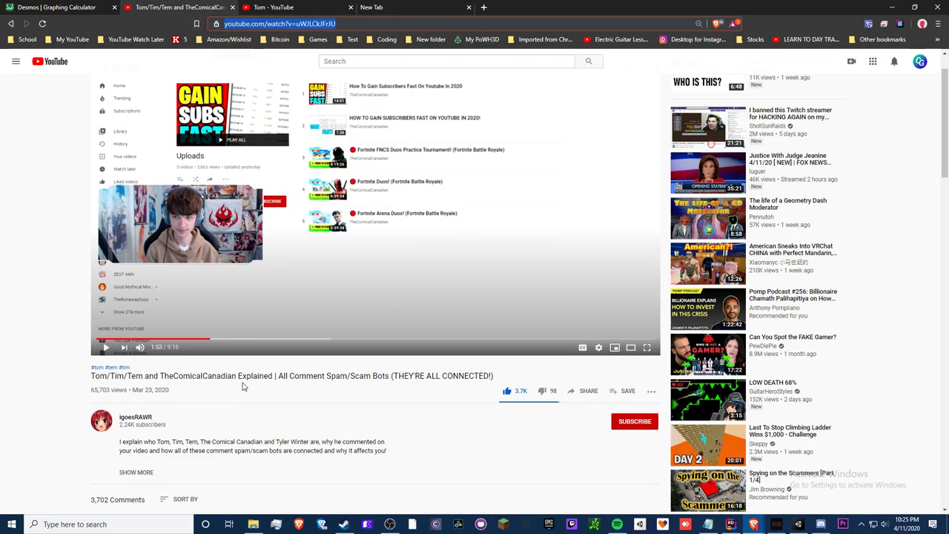
click(237, 376)
double_click(231, 375)
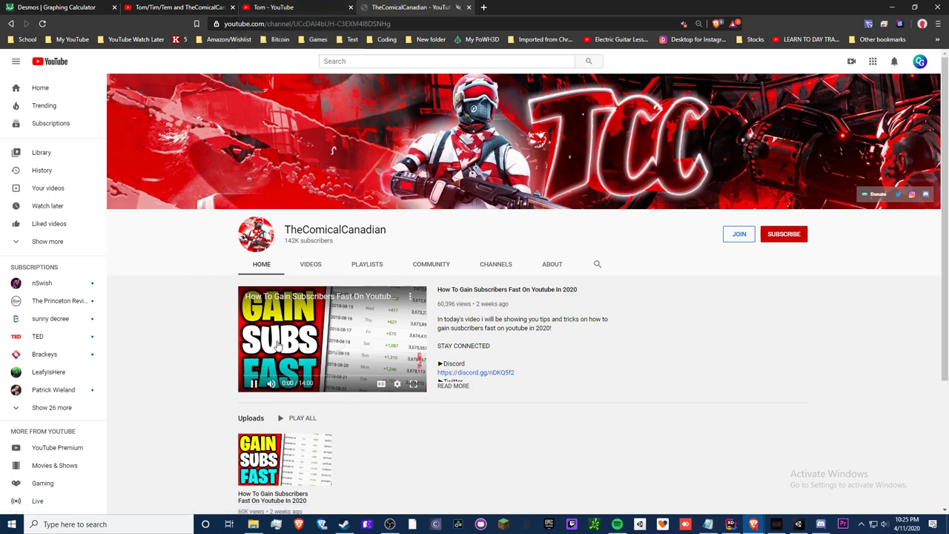
scroll(320, 214, down, 2)
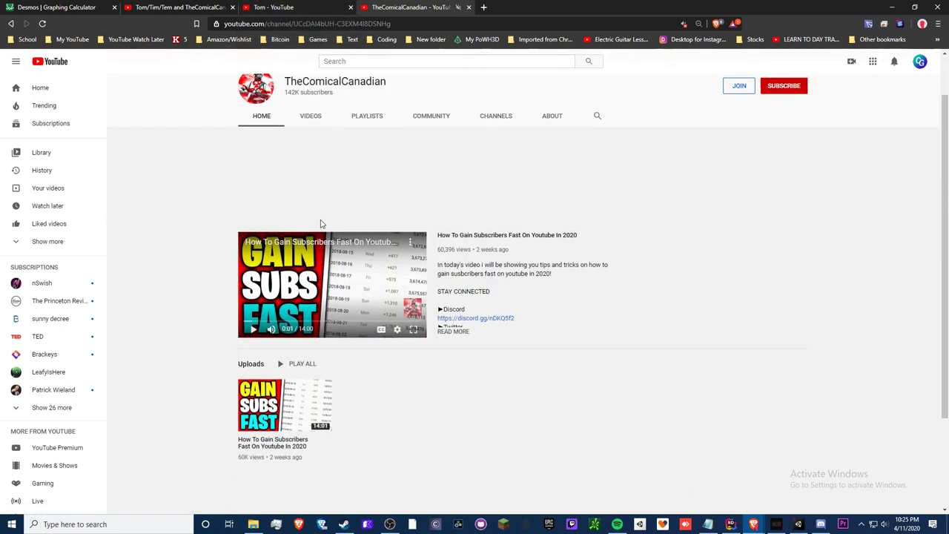
click(312, 216)
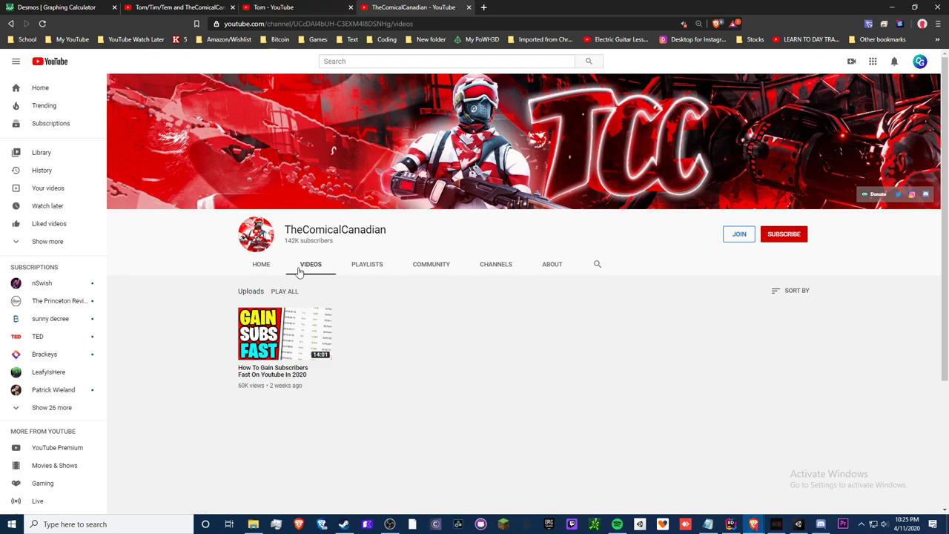
click(256, 265)
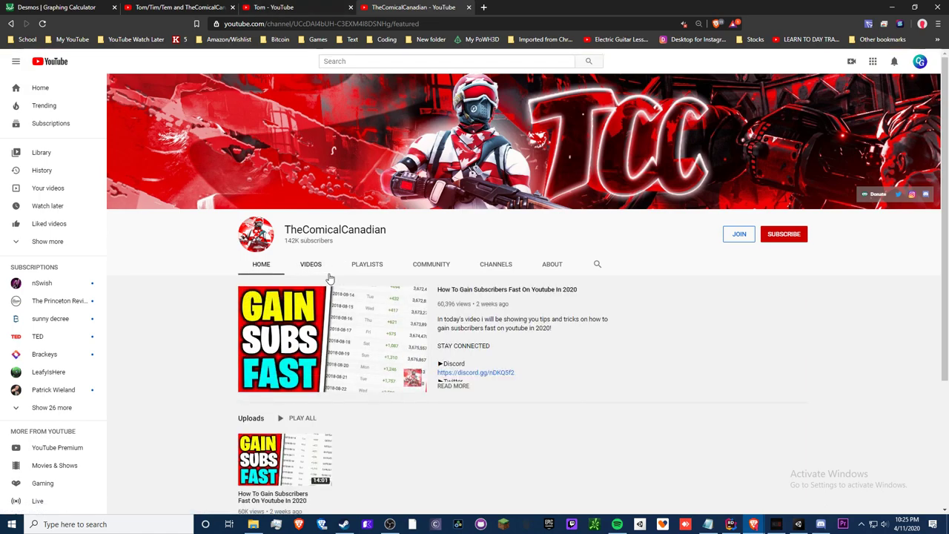
click(321, 9)
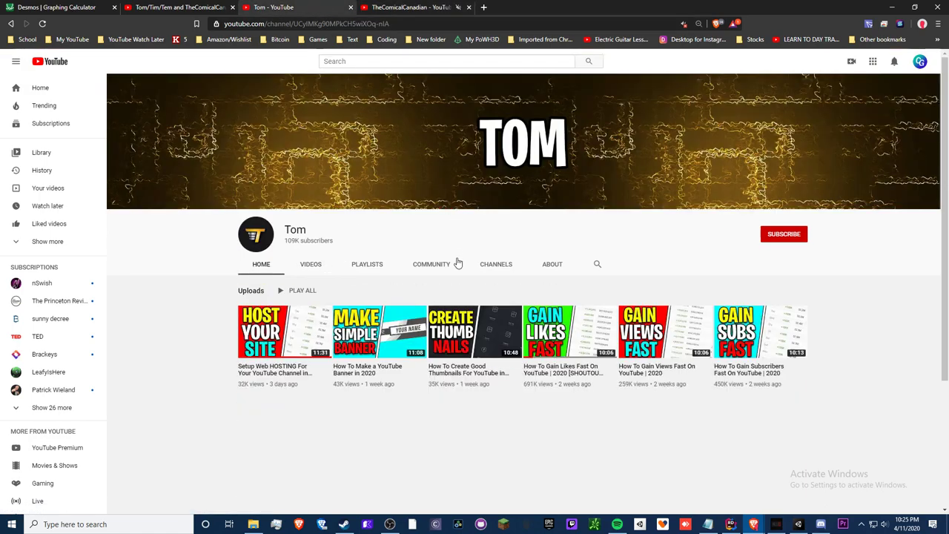
click(408, 7)
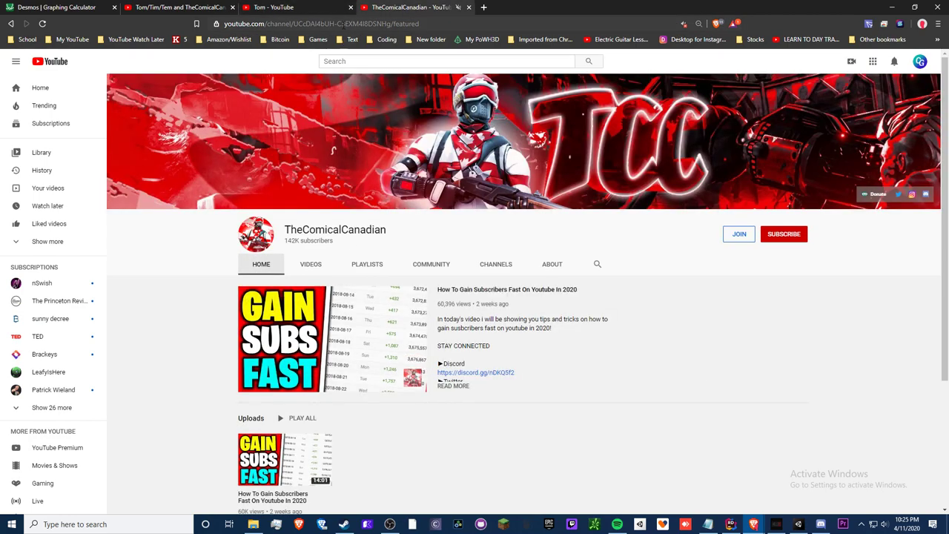
click(326, 7)
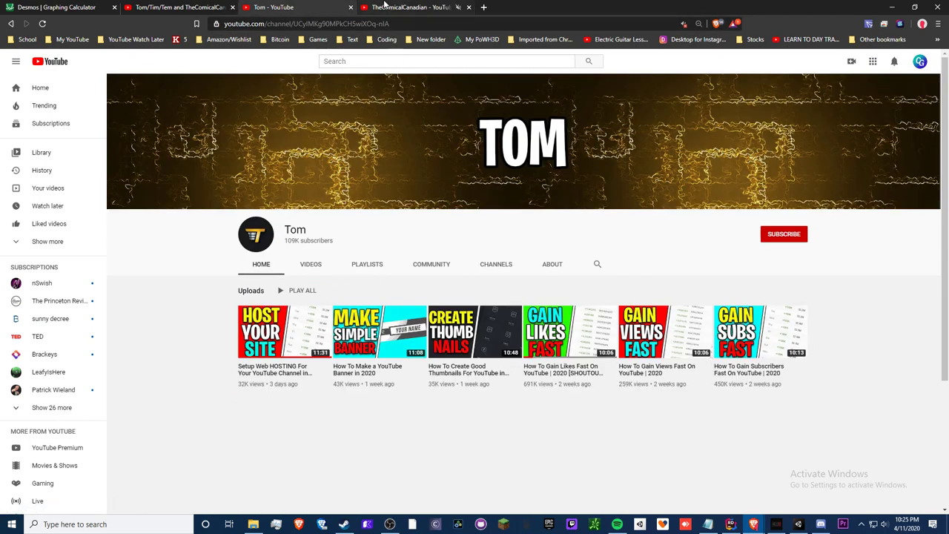
click(385, 5)
drag(384, 5, 948, 245)
click(128, 123)
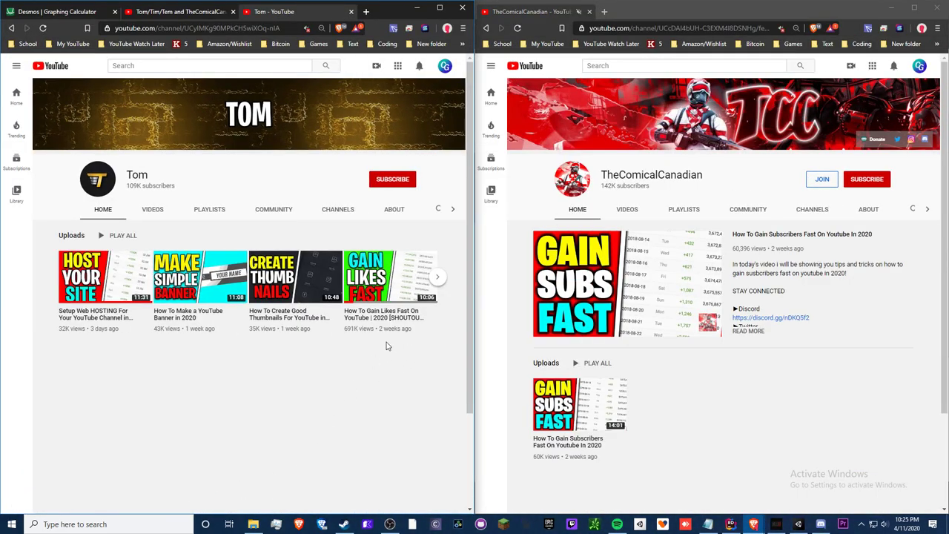
- Browse both channels' uploads at 125% zoom and open Tom's Gain Subs video in a new tab
click(438, 278)
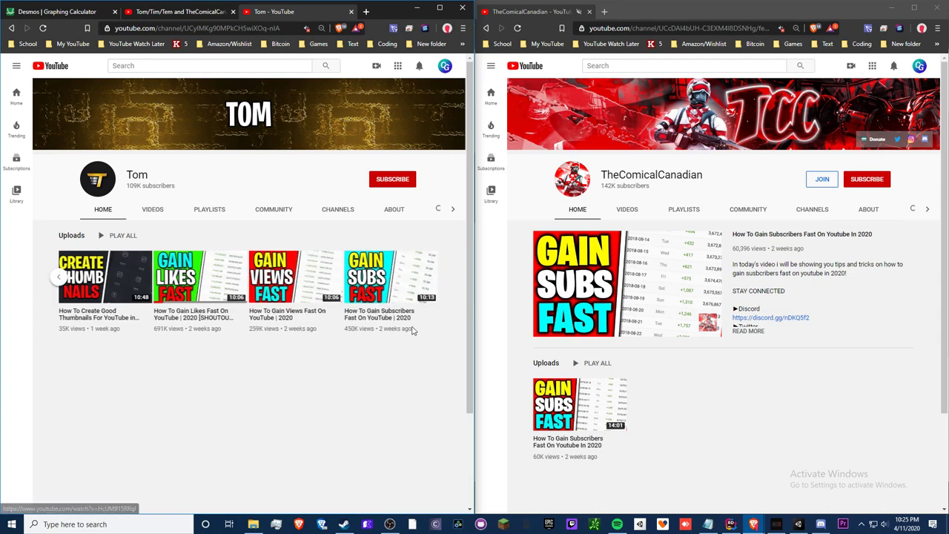
key(ctrl+plus)
key(ctrl+plus)
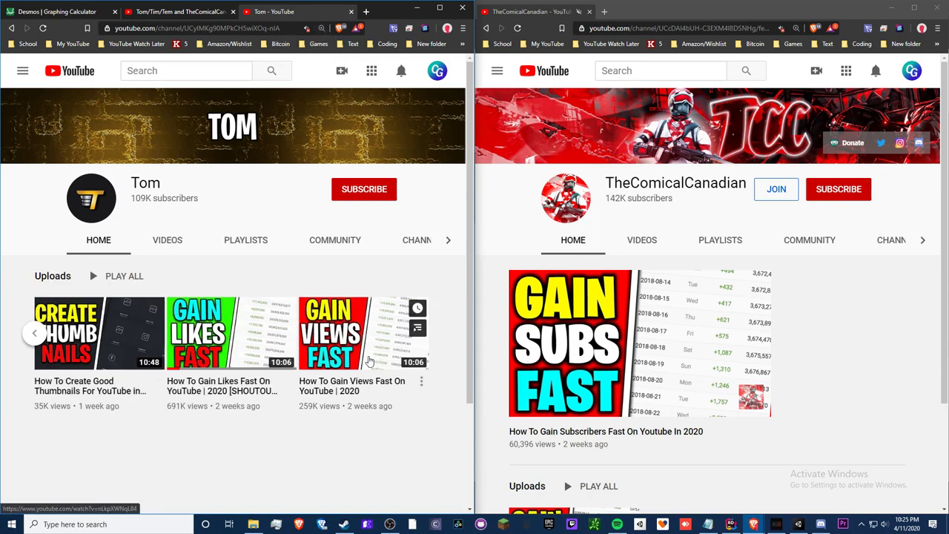
click(34, 333)
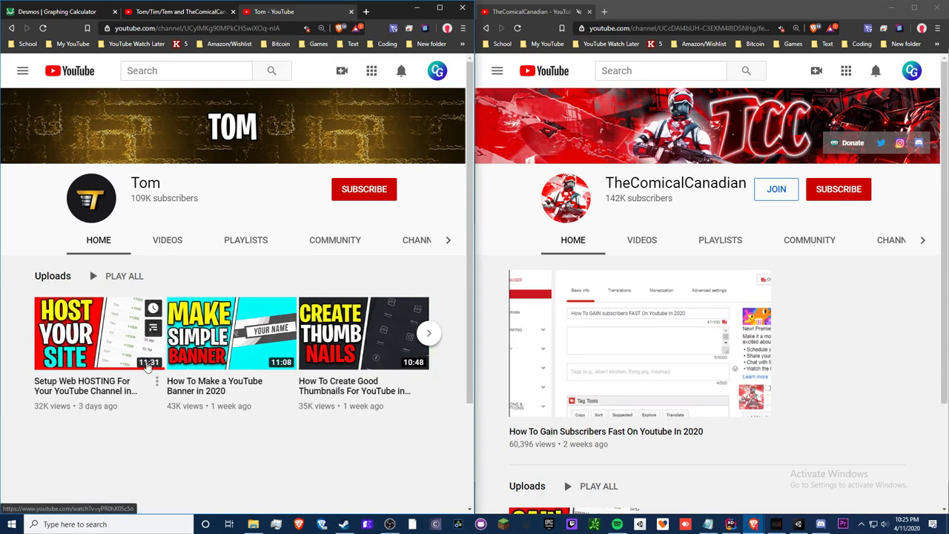
scroll(286, 403, down, 1)
key(ctrl+minus)
key(ctrl+minus)
key(ctrl+minus)
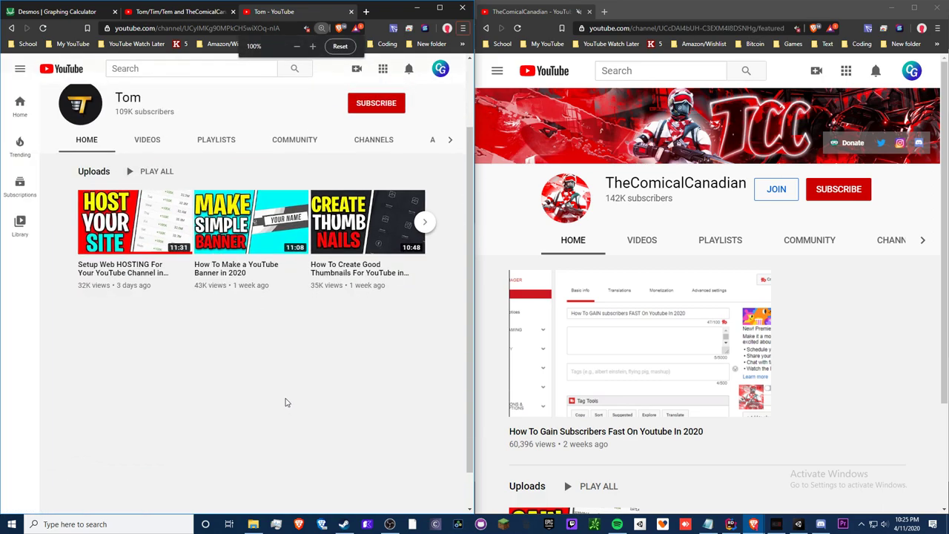
key(ctrl+plus)
click(408, 217)
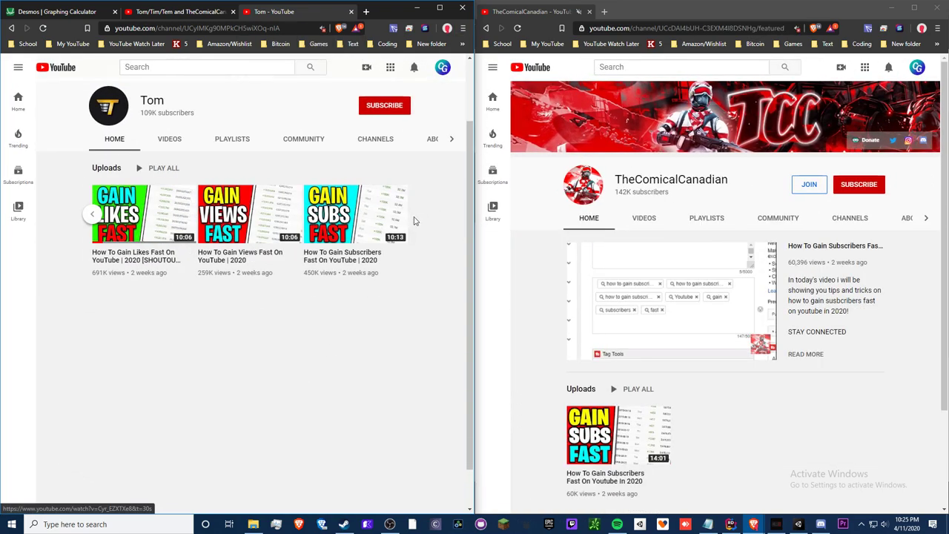
drag(375, 214, 412, 14)
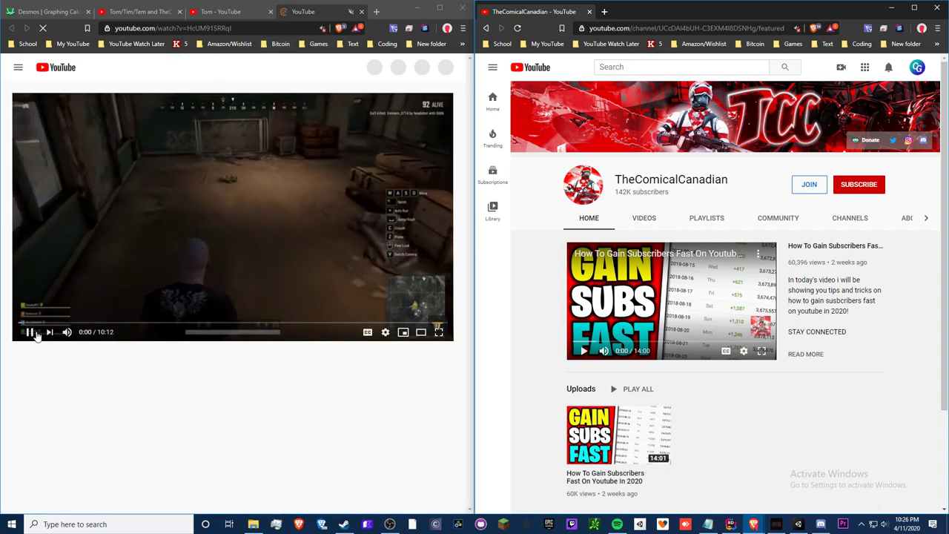
- Pause Tom's How To Gain Subscribers Fast video and dislike it
key(space)
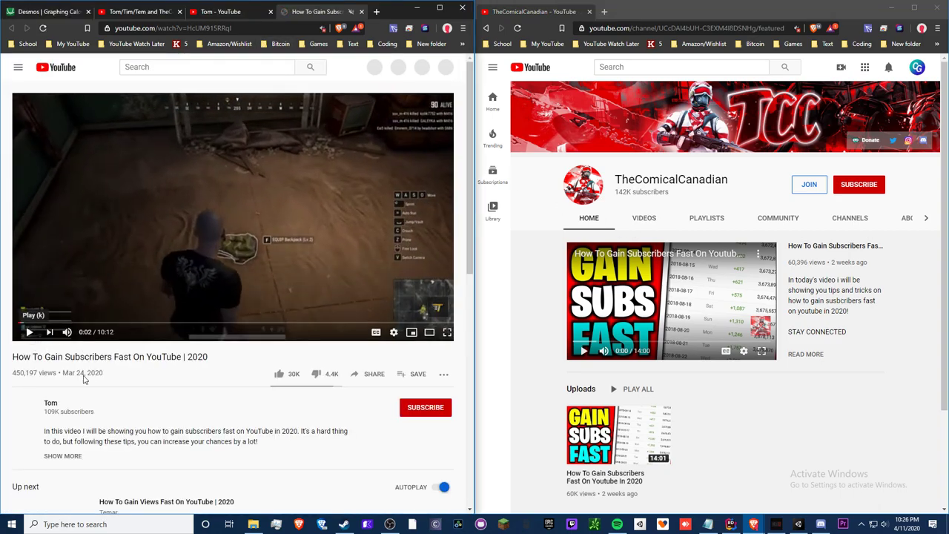
scroll(199, 414, down, 3)
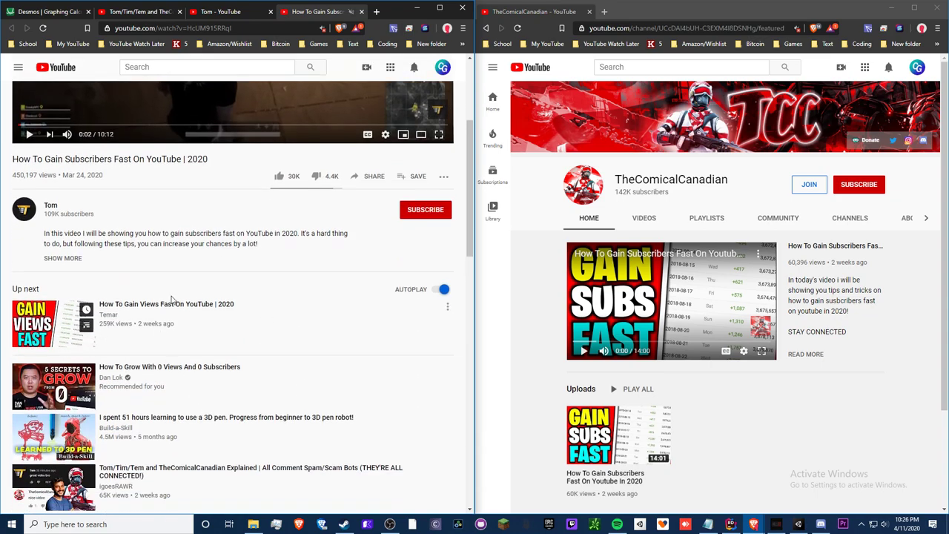
scroll(245, 193, down, 1)
scroll(285, 144, up, 1)
click(315, 185)
scroll(104, 227, up, 3)
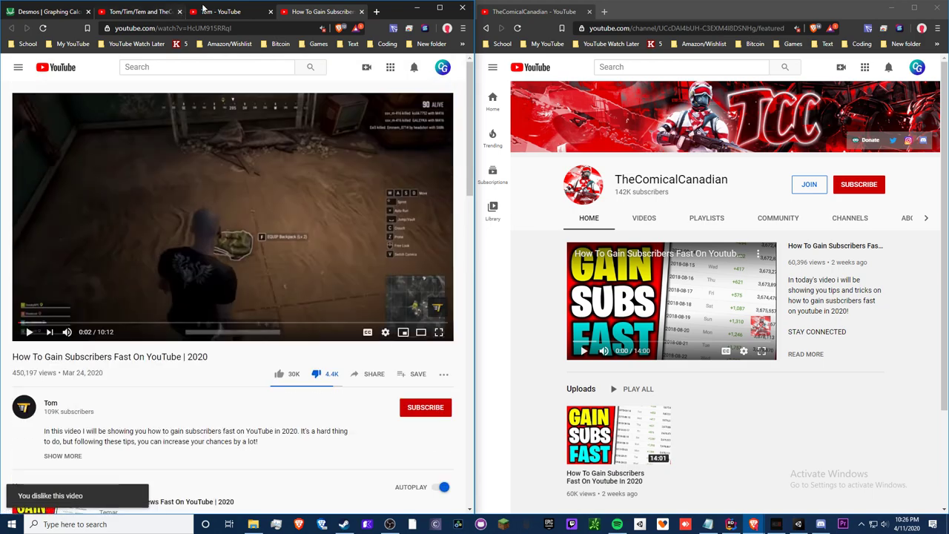
click(226, 11)
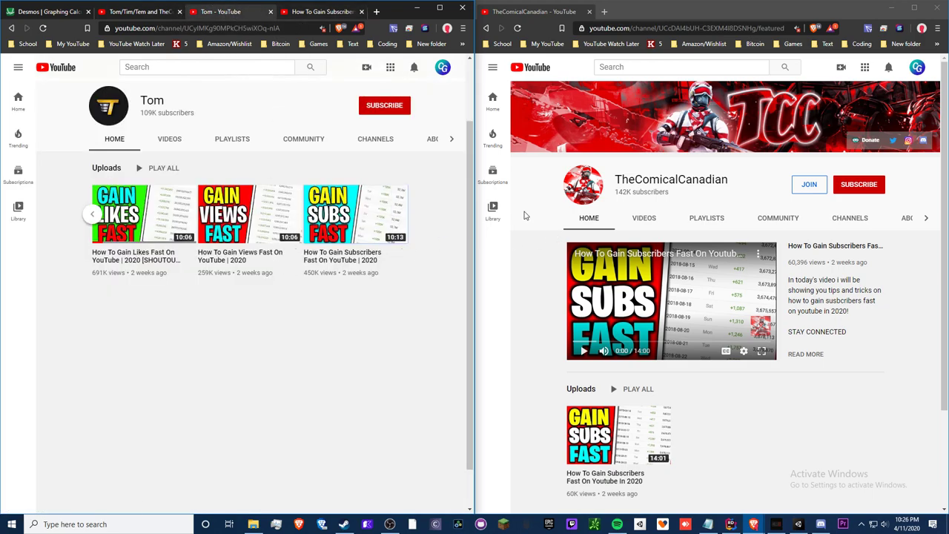
click(294, 11)
scroll(198, 296, down, 3)
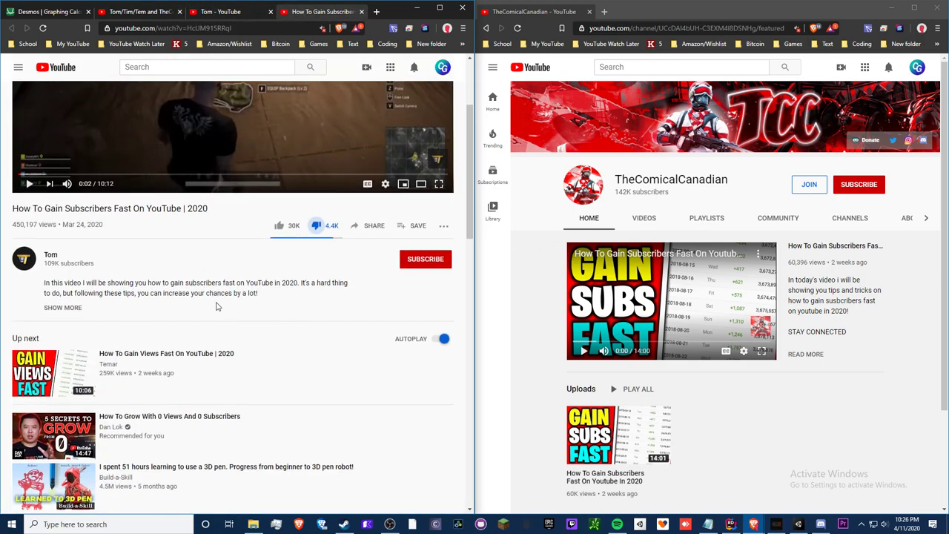
scroll(158, 278, down, 10)
scroll(190, 289, up, 8)
scroll(180, 275, up, 5)
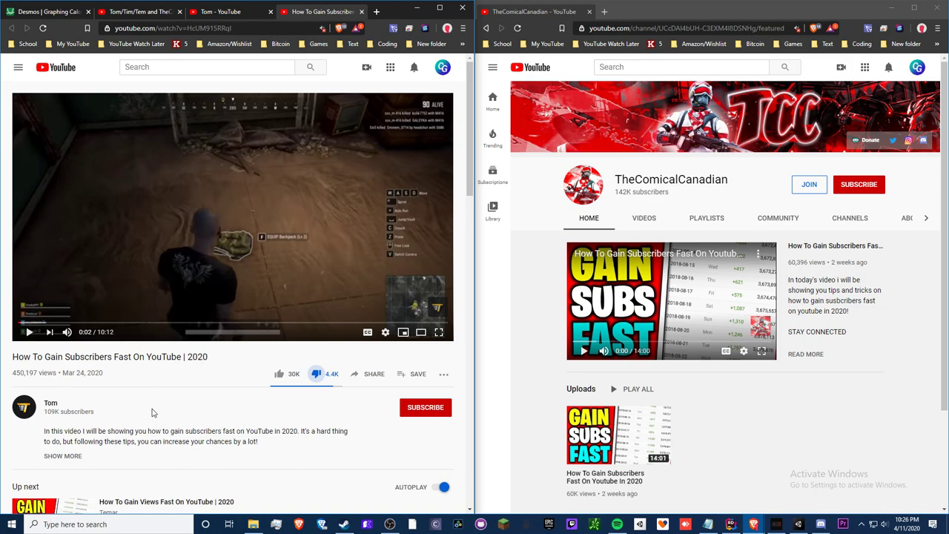
click(246, 13)
- Copy the Gain Subs Fast thumbnail's image address and load it as its own tab
right_click(343, 201)
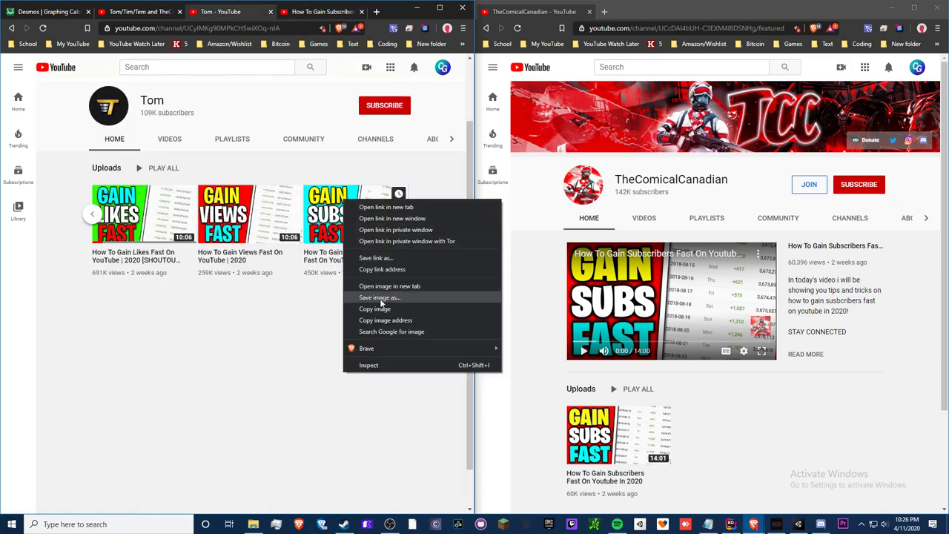
click(384, 323)
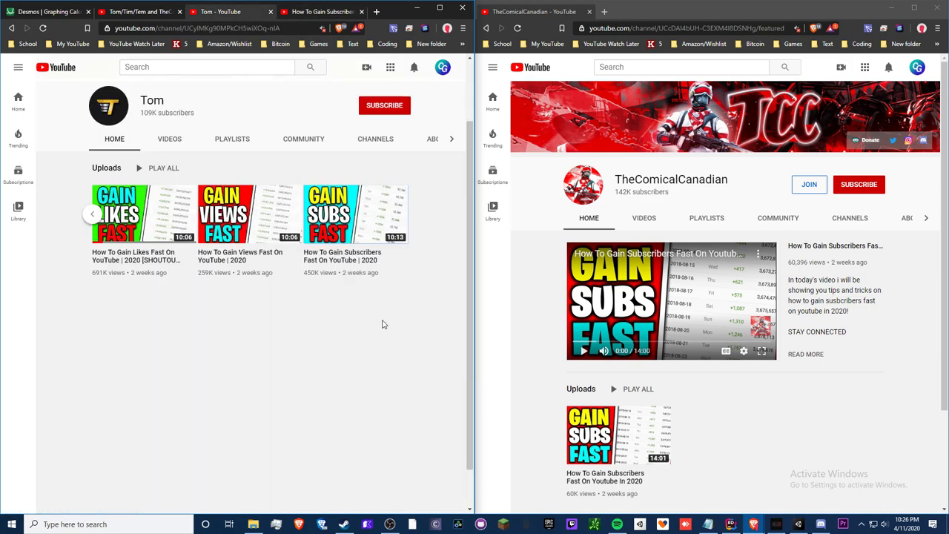
click(377, 13)
key(ctrl+v)
key(Return)
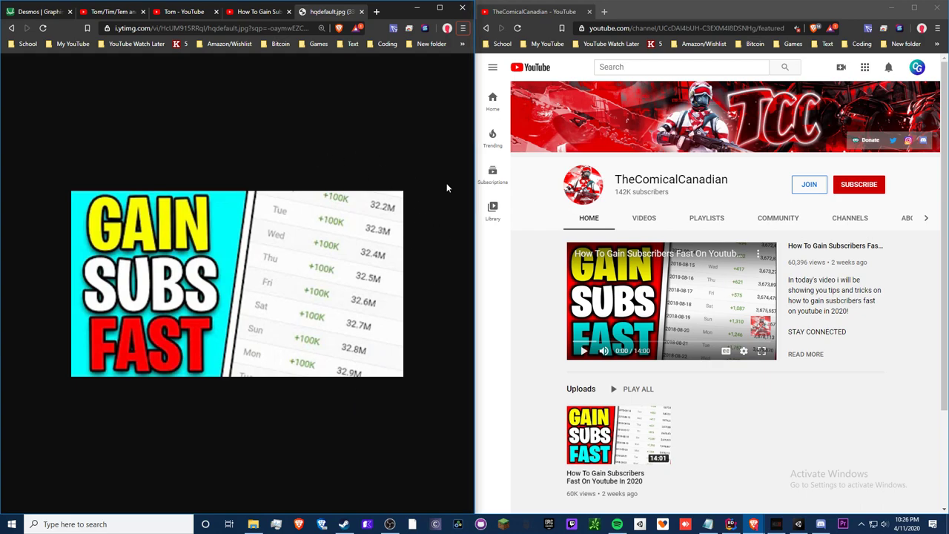
- Skip the Tom/Tim/Tem explainer video ahead to 6:03
key(ctrl+shift+Tab)
key(ctrl+shift+Tab)
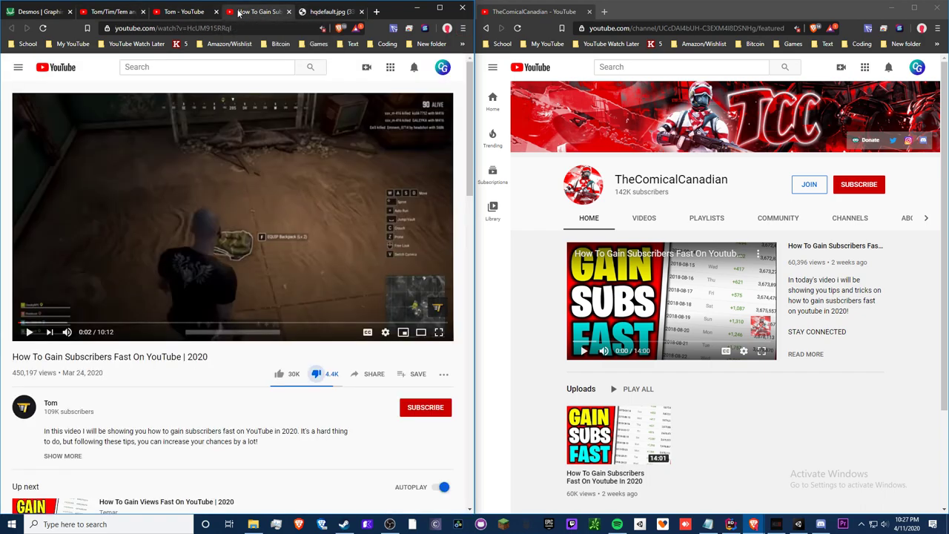
key(ctrl+shift+Tab)
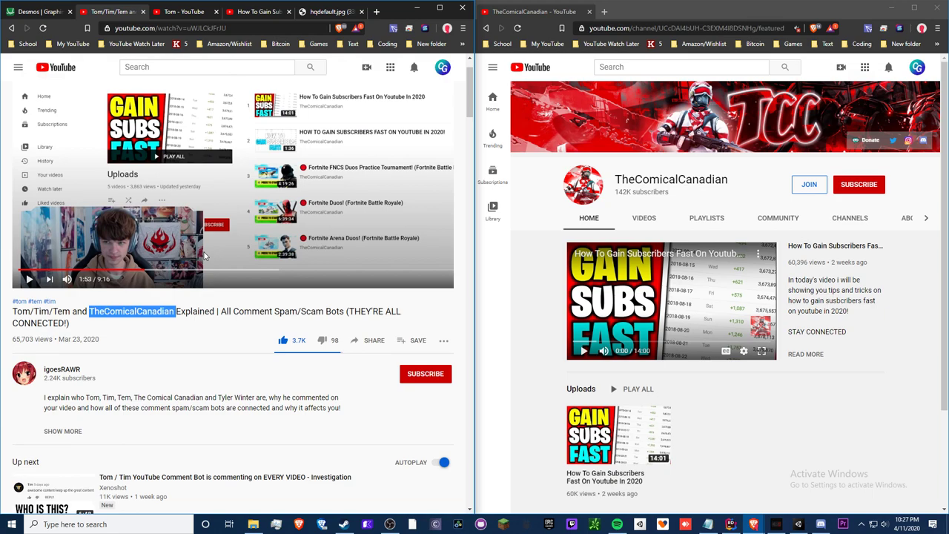
click(159, 270)
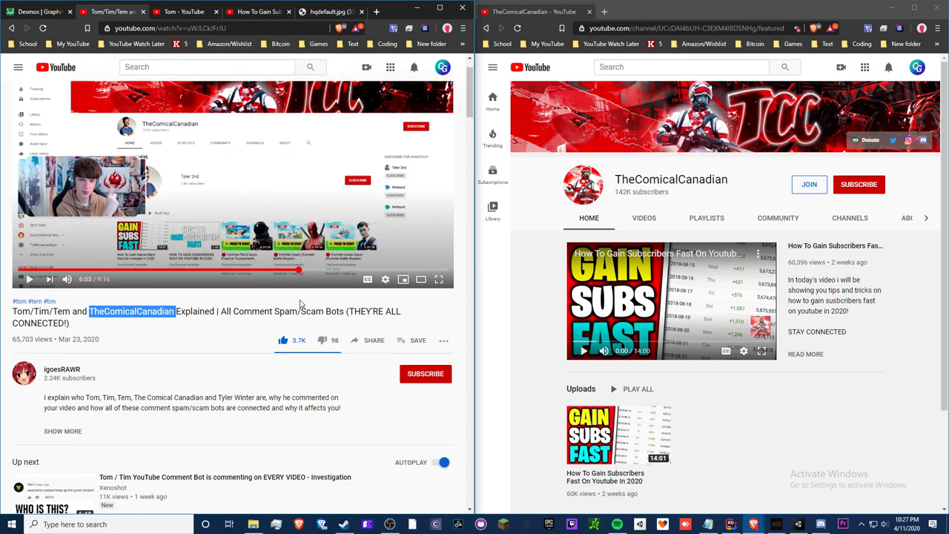
click(300, 272)
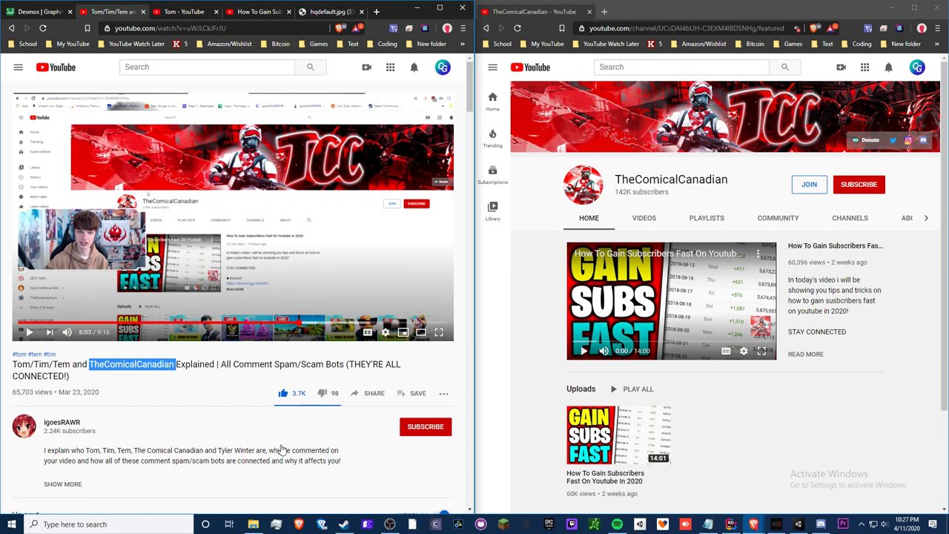
- List TheComicalCanadian's uploaded videos, showing its single Gain Subs Fast upload
click(640, 217)
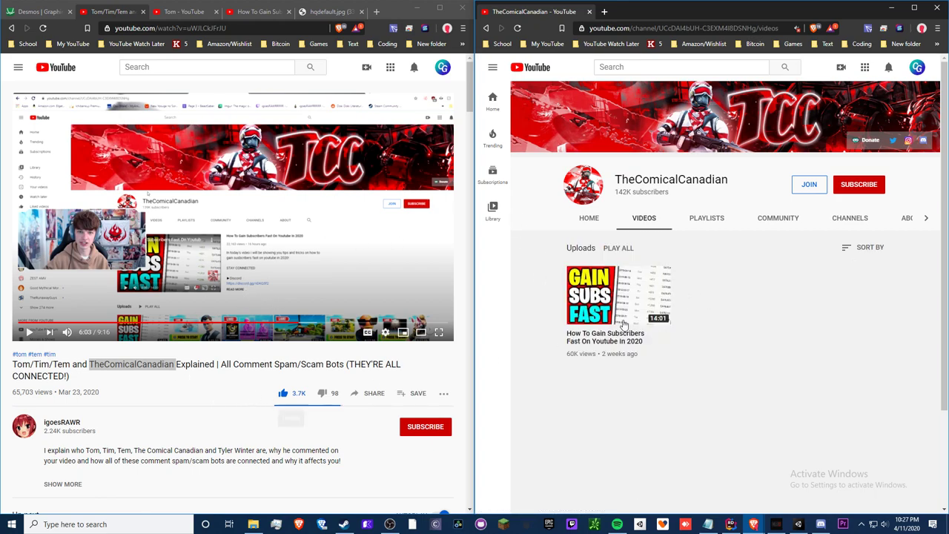
scroll(171, 426, down, 3)
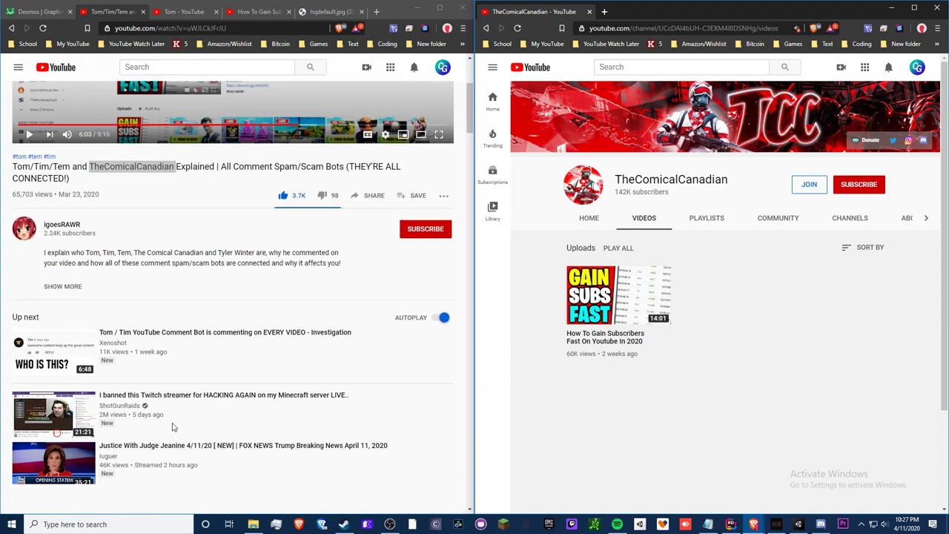
click(70, 288)
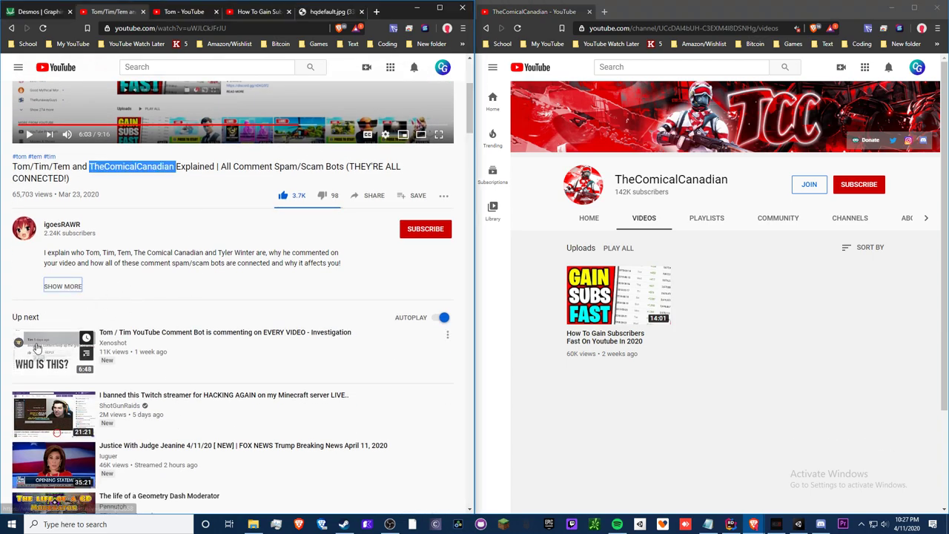
- Search for 'Tim' and filter the results to channels only
click(602, 66)
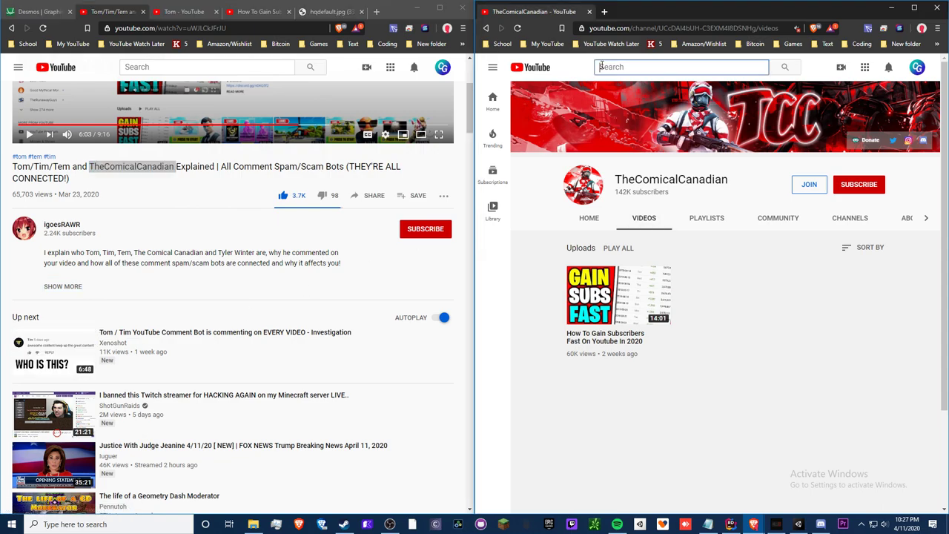
text(Tim)
key(Return)
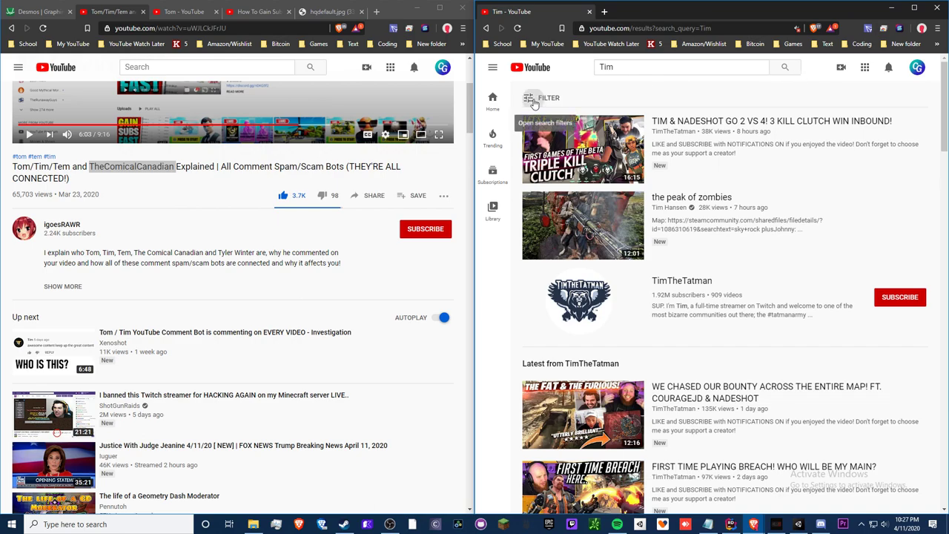
click(545, 97)
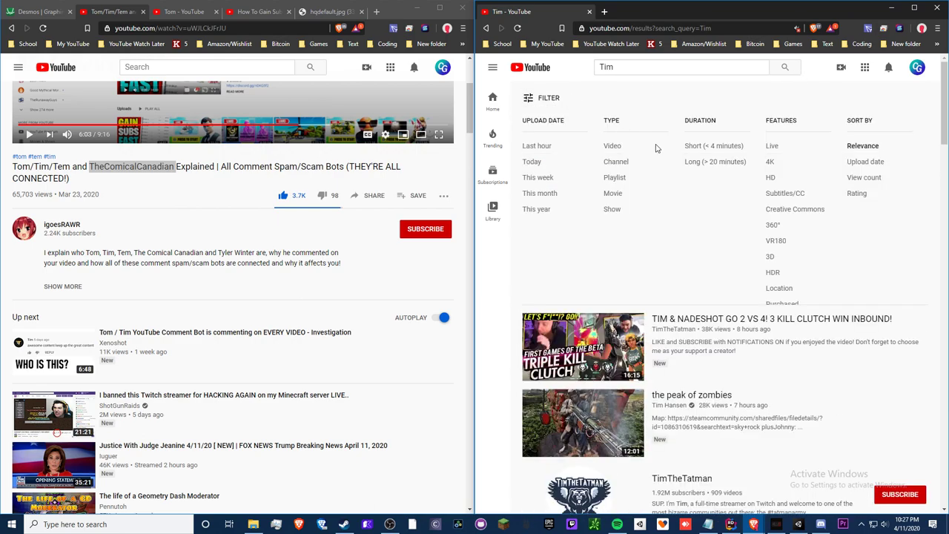
click(609, 162)
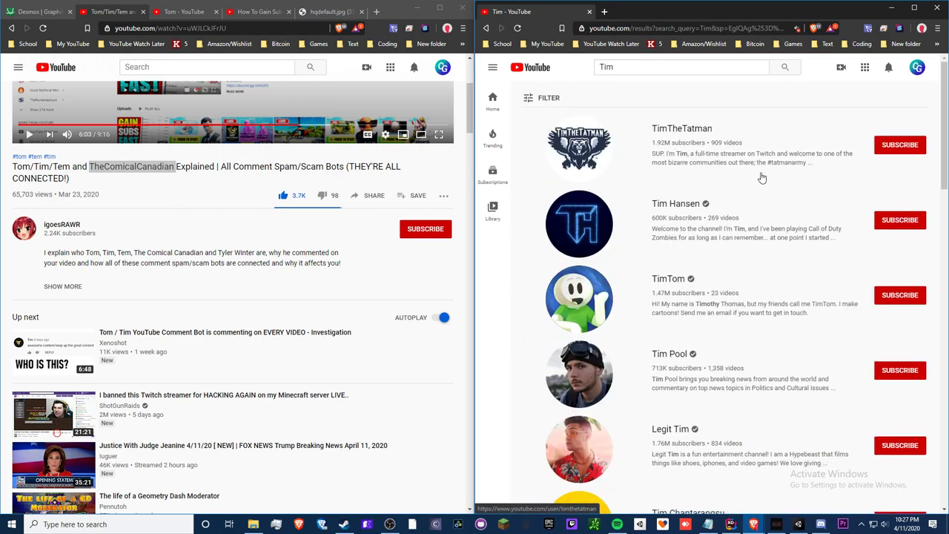
scroll(758, 181, down, 9)
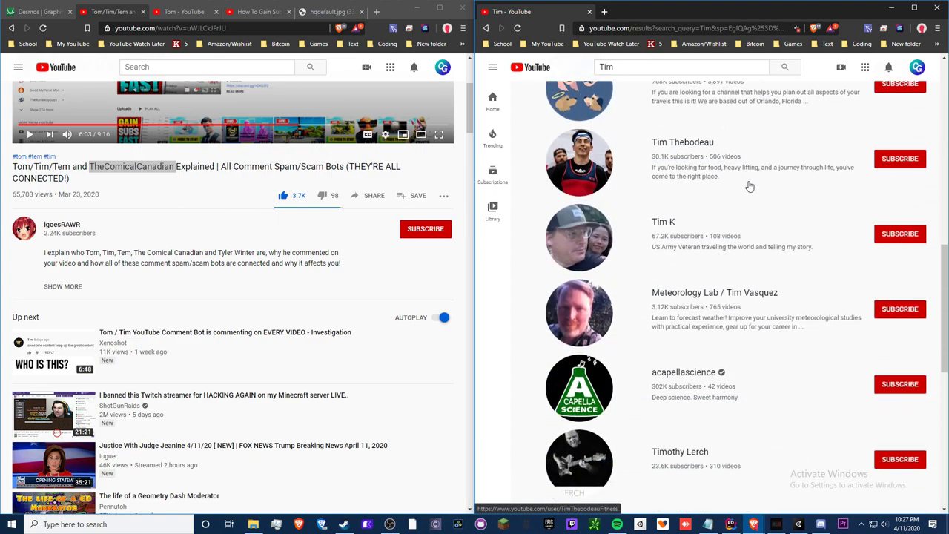
scroll(749, 186, down, 7)
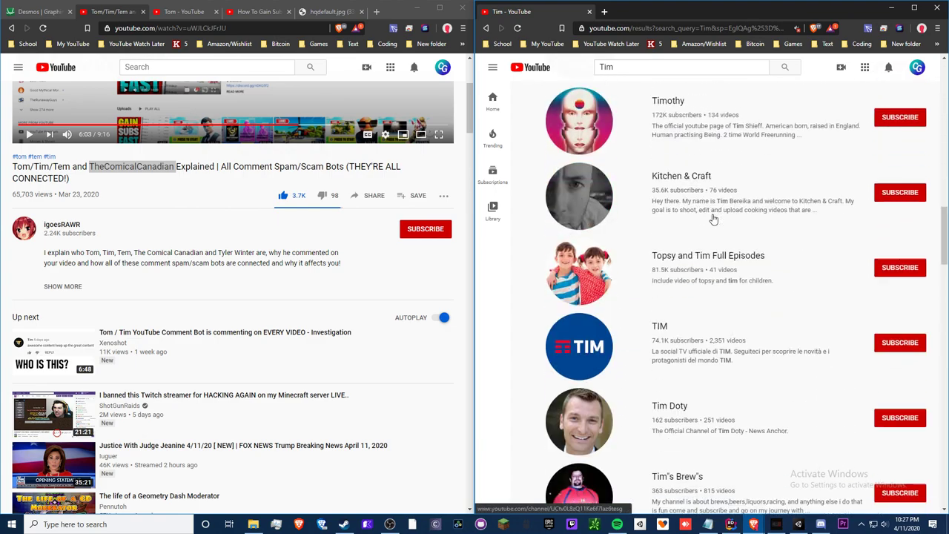
scroll(712, 219, down, 10)
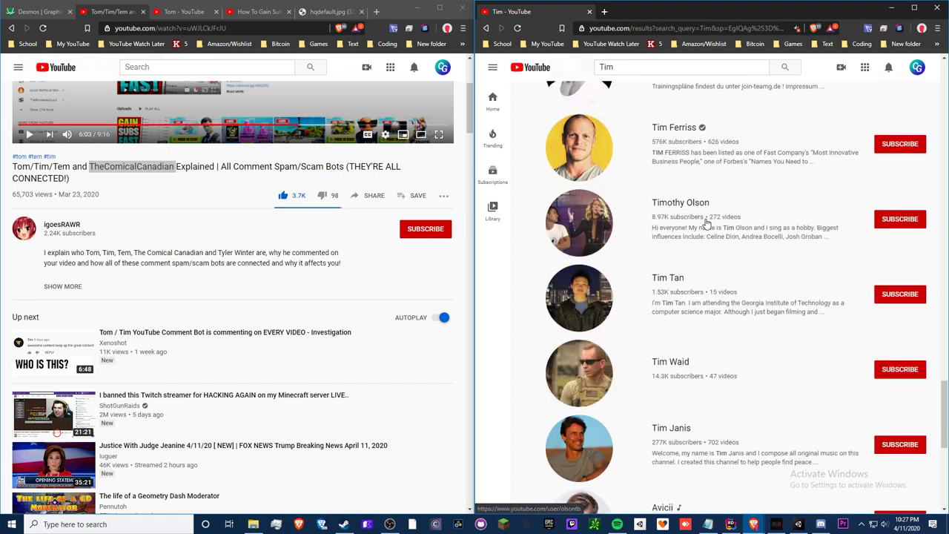
scroll(706, 223, up, 10)
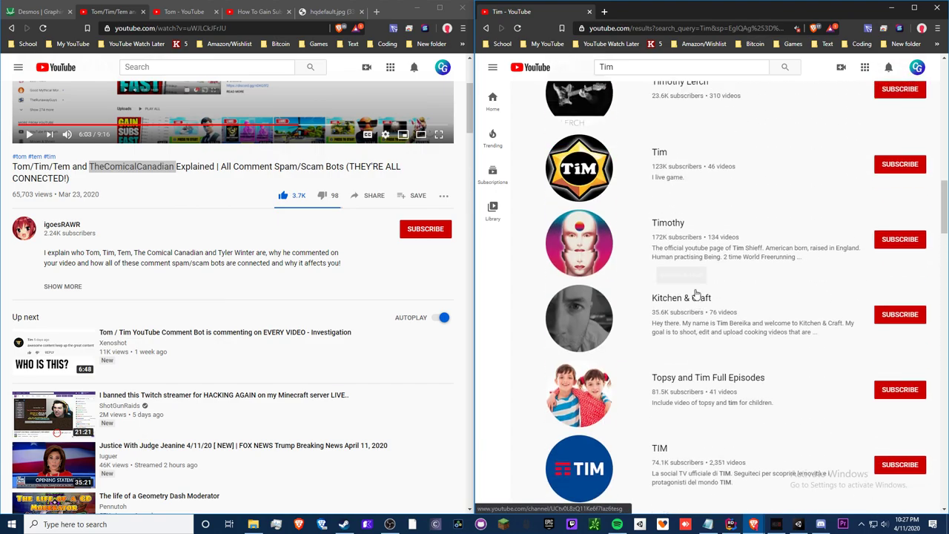
scroll(695, 292, up, 10)
- Sort the Tim channel results by view count
click(552, 97)
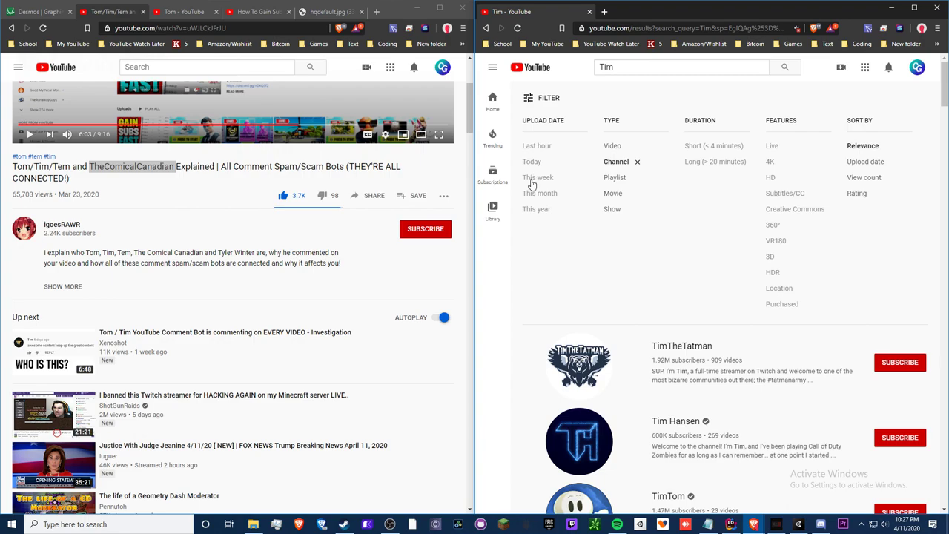
click(863, 178)
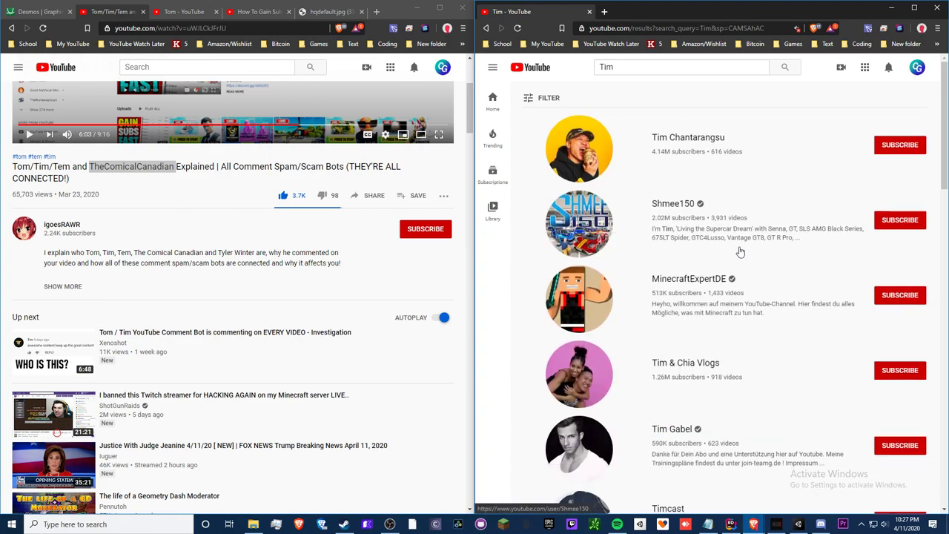
scroll(739, 252, down, 12)
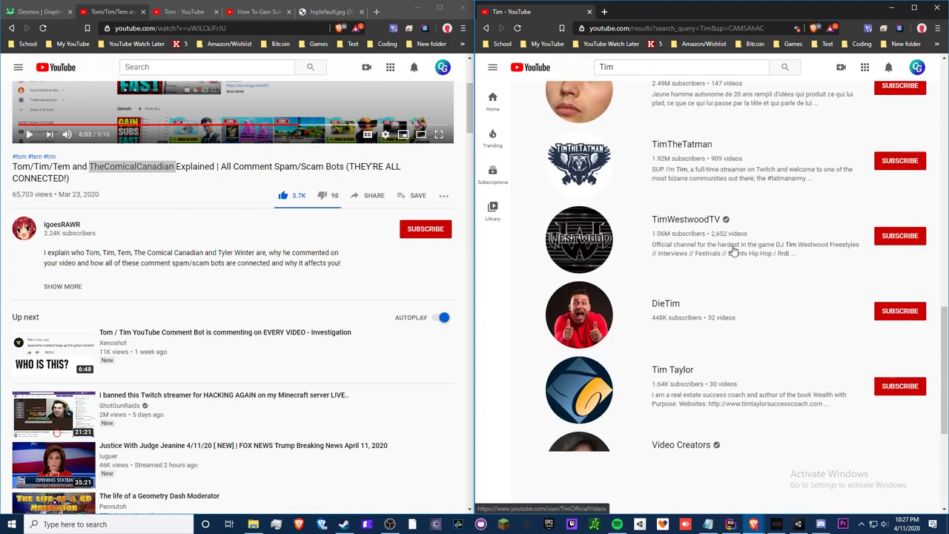
scroll(734, 252, up, 6)
- Search for 'tim tom tem tum', correcting the mistyped query
double_click(641, 72)
text(tim tom tem )
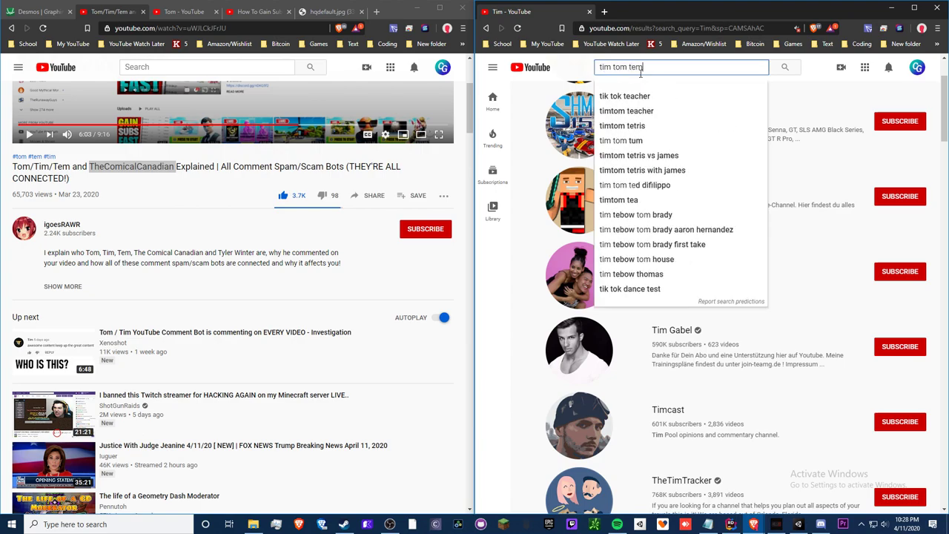
text(yum)
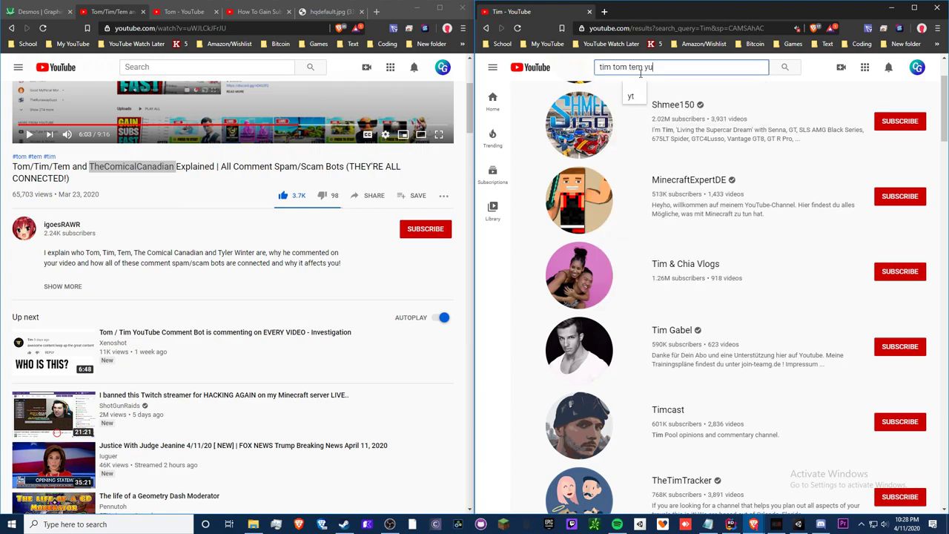
key(BackSpace)
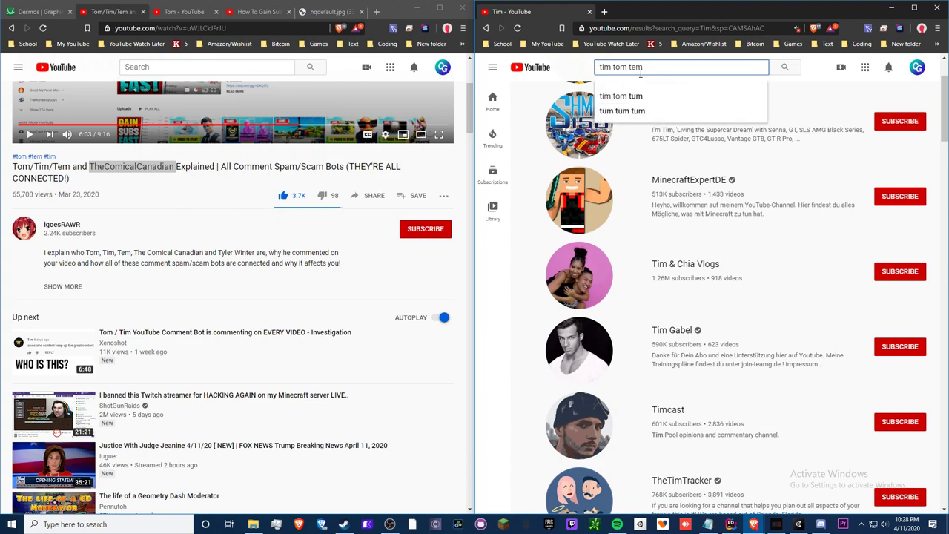
text(tum)
key(Return)
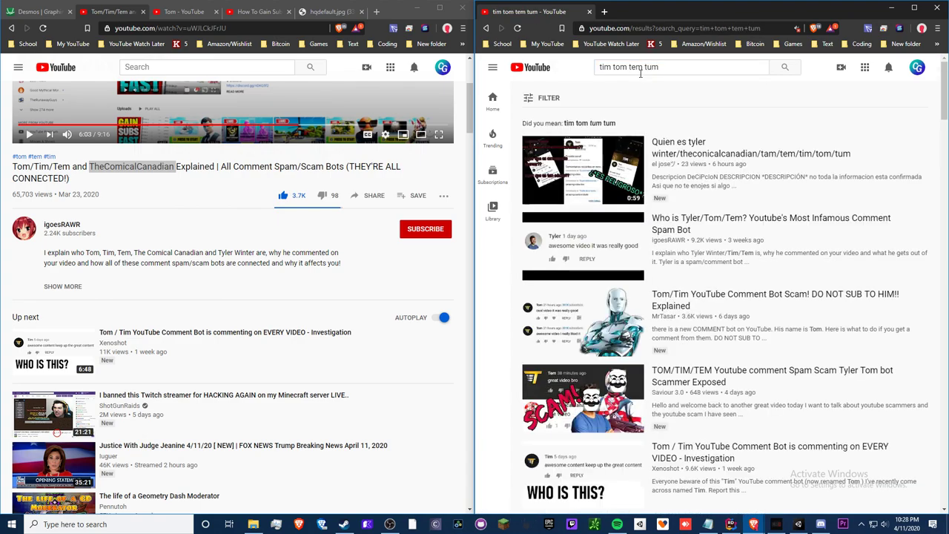
click(658, 67)
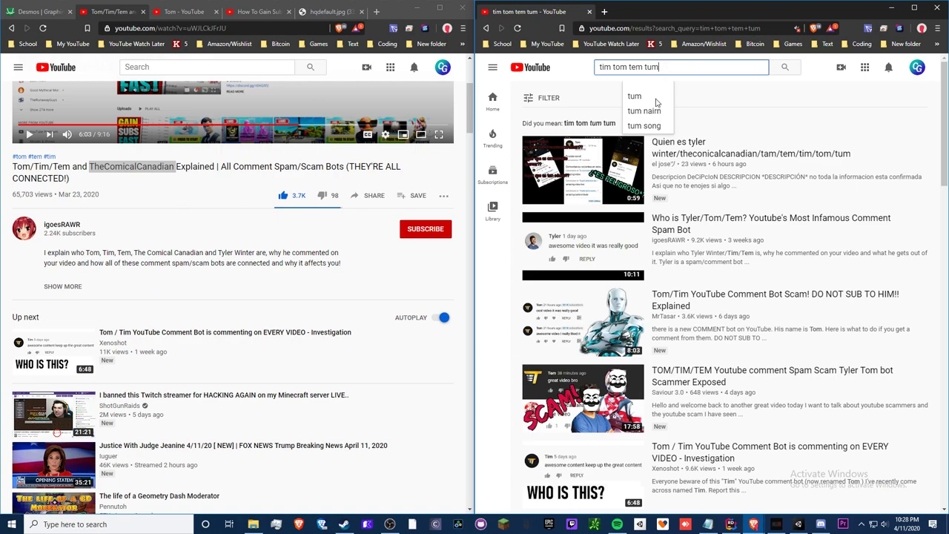
click(648, 174)
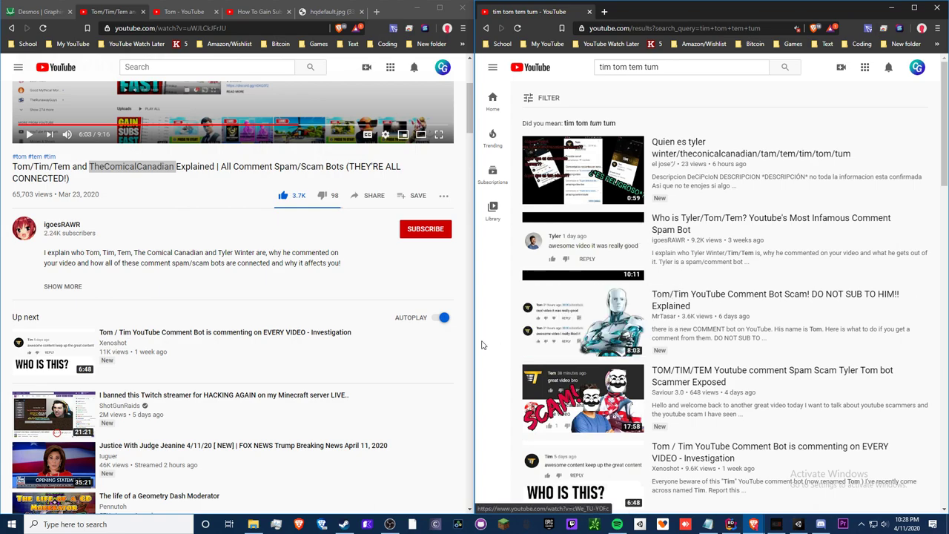
- Browse the Tom/Tim/Tem comment-bot explainer videos in the results
scroll(479, 312, down, 3)
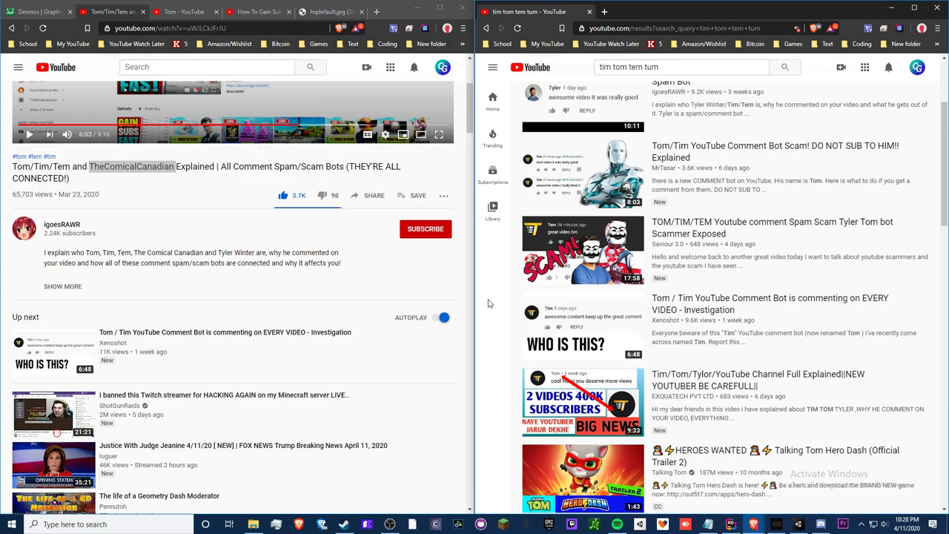
scroll(488, 303, down, 7)
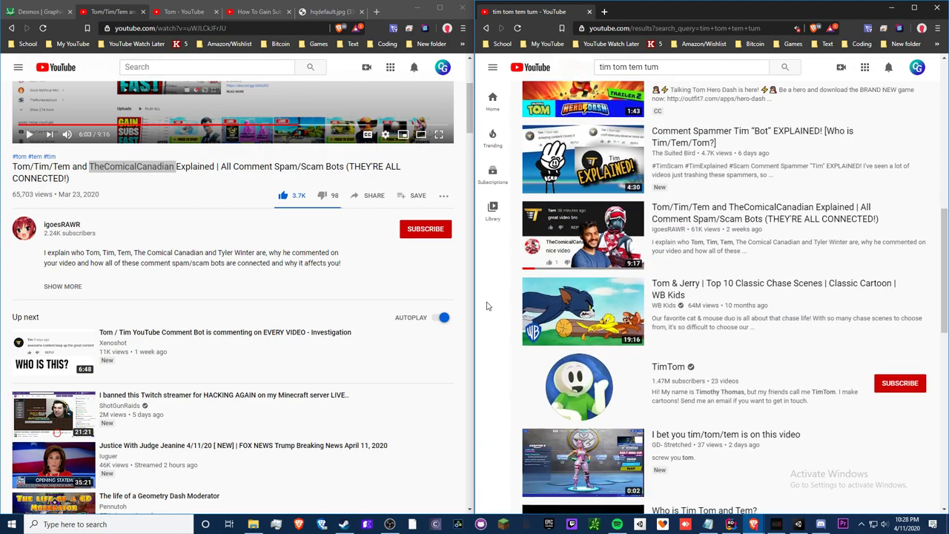
scroll(787, 312, up, 10)
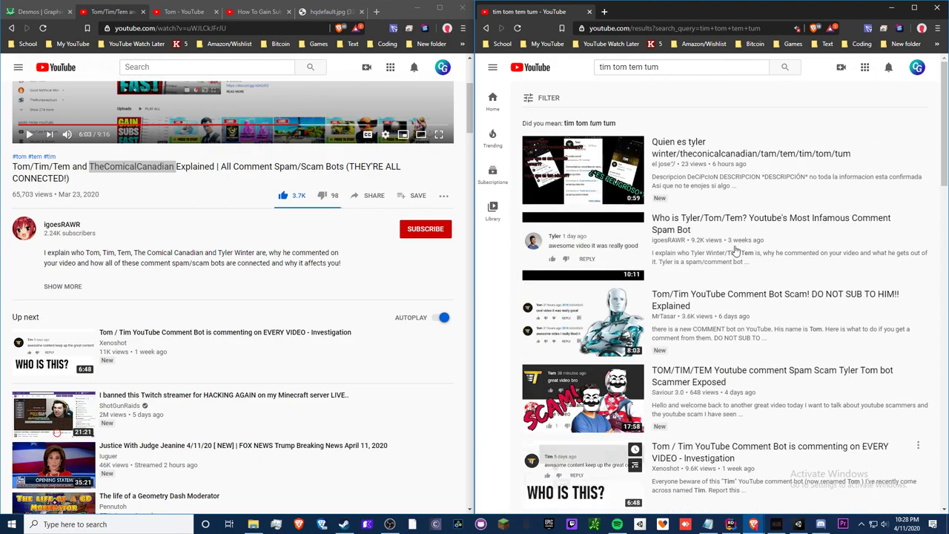
scroll(691, 302, down, 3)
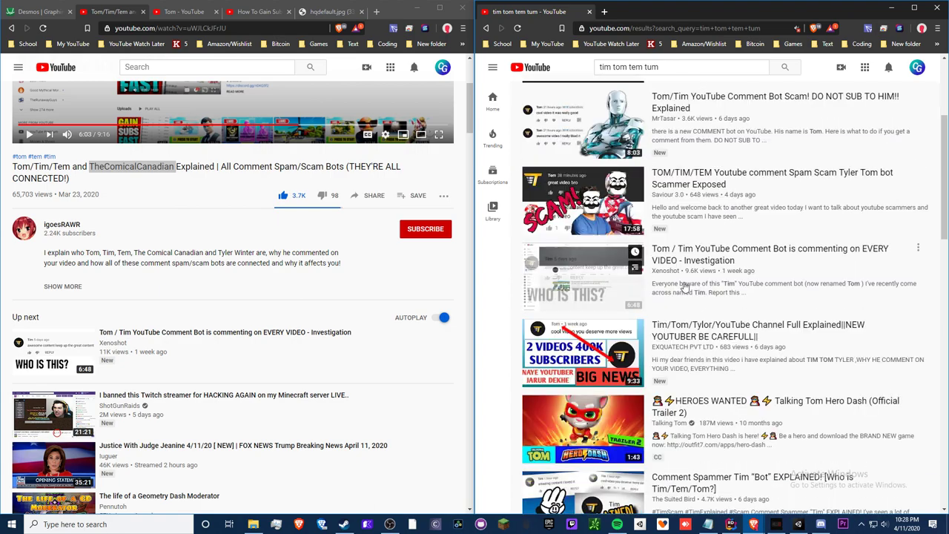
scroll(703, 192, down, 1)
mouse_move(703, 192)
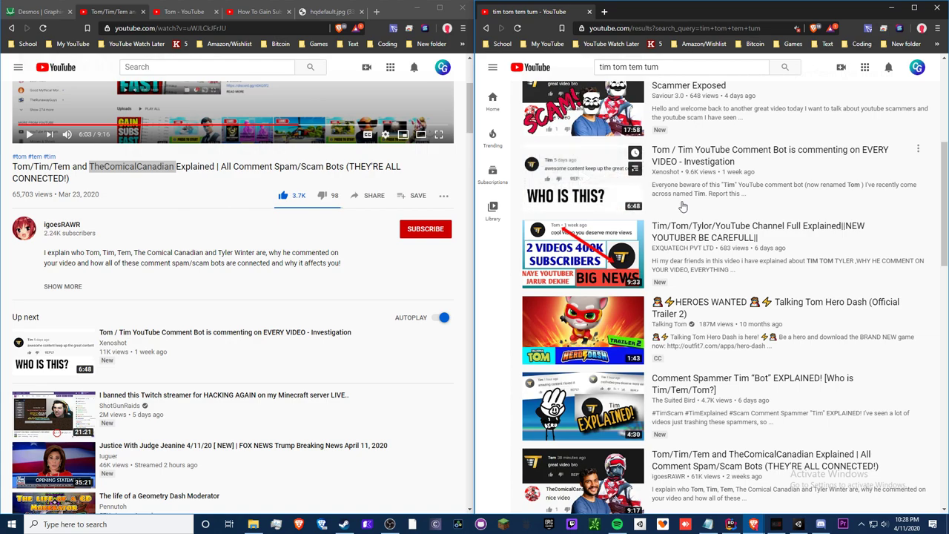
scroll(686, 178, up, 4)
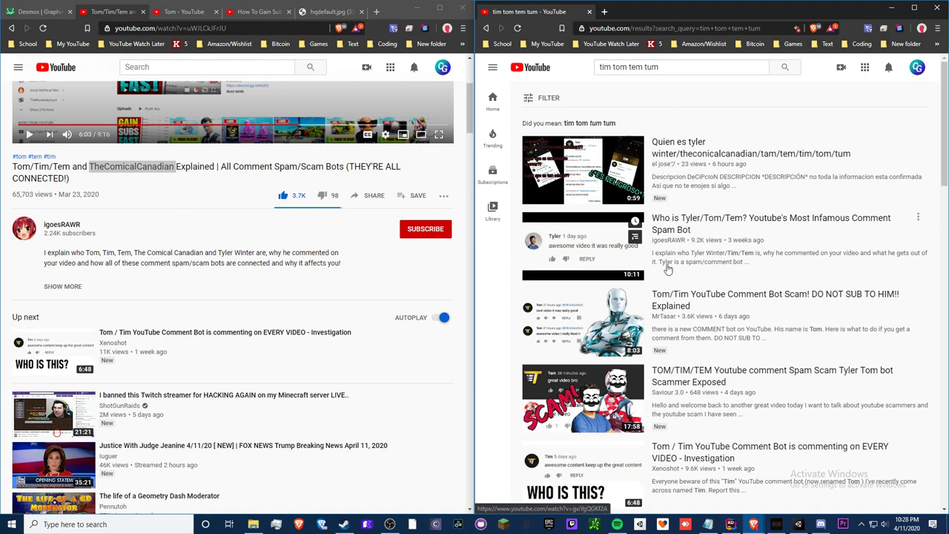
scroll(671, 271, down, 10)
scroll(653, 274, down, 3)
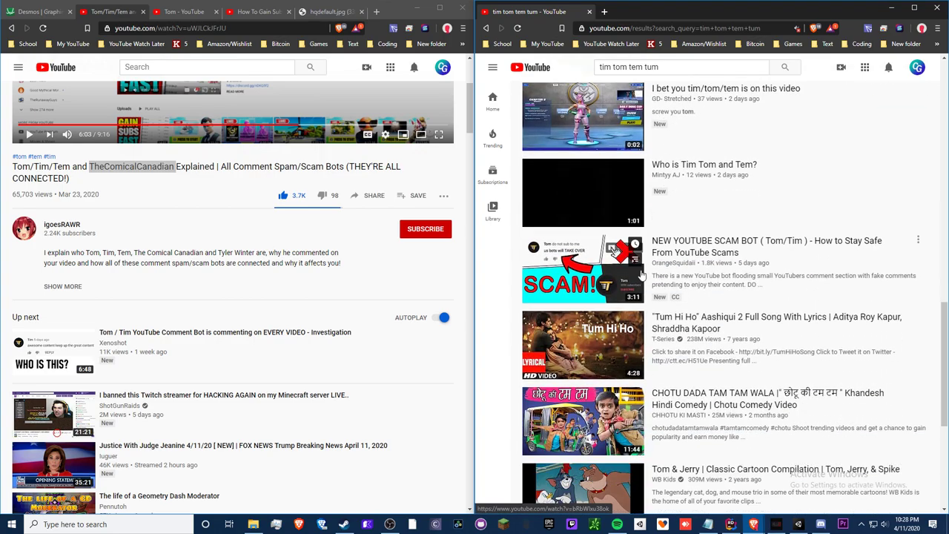
scroll(641, 275, down, 4)
scroll(640, 260, up, 17)
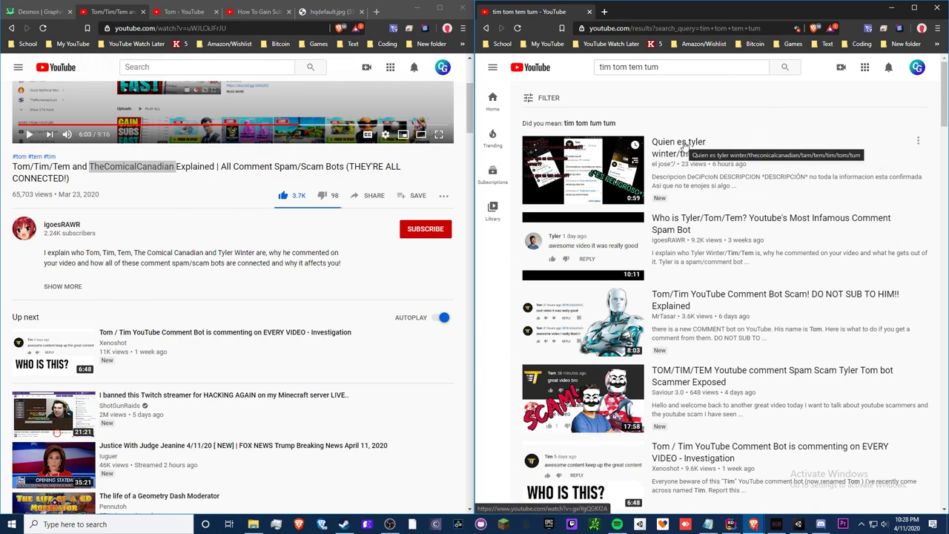
click(651, 67)
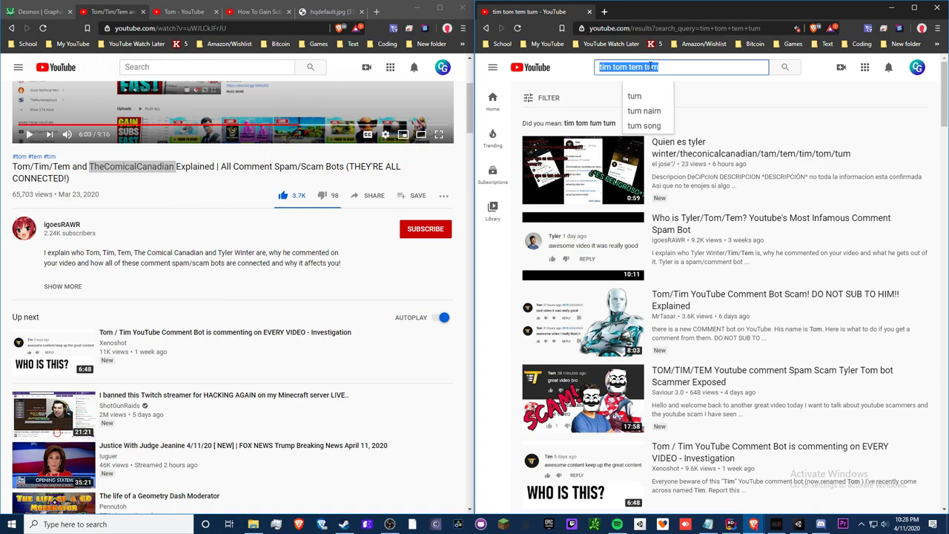
- Search YouTube for 'tyler winter'
text(tyler winter)
key(Return)
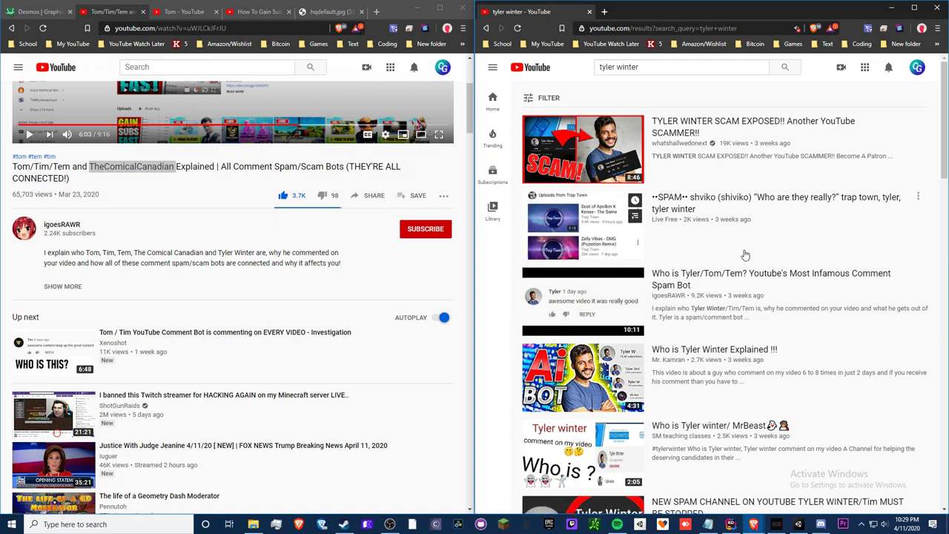
scroll(746, 255, down, 3)
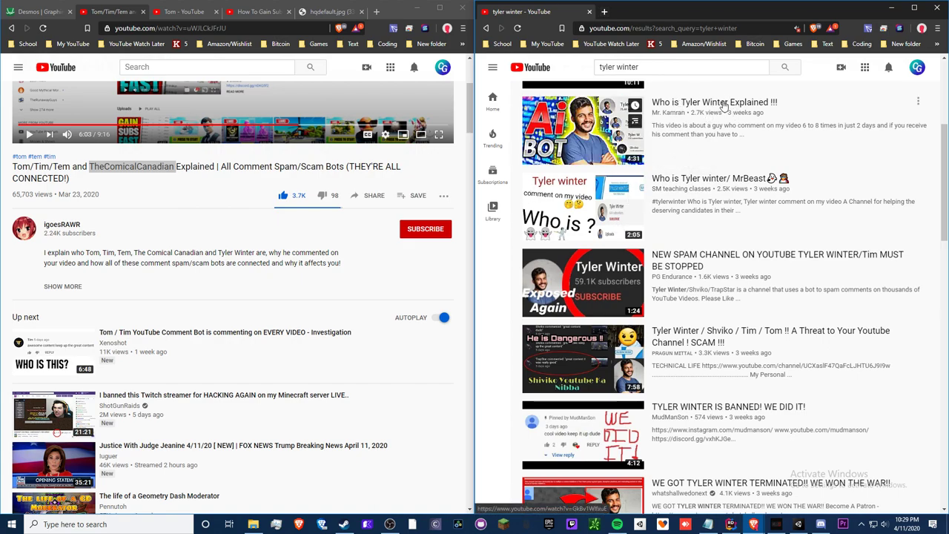
- Open 'Who is Tyler Winter Explained !!!' in a new tab and return to the results top
right_click(775, 102)
click(809, 108)
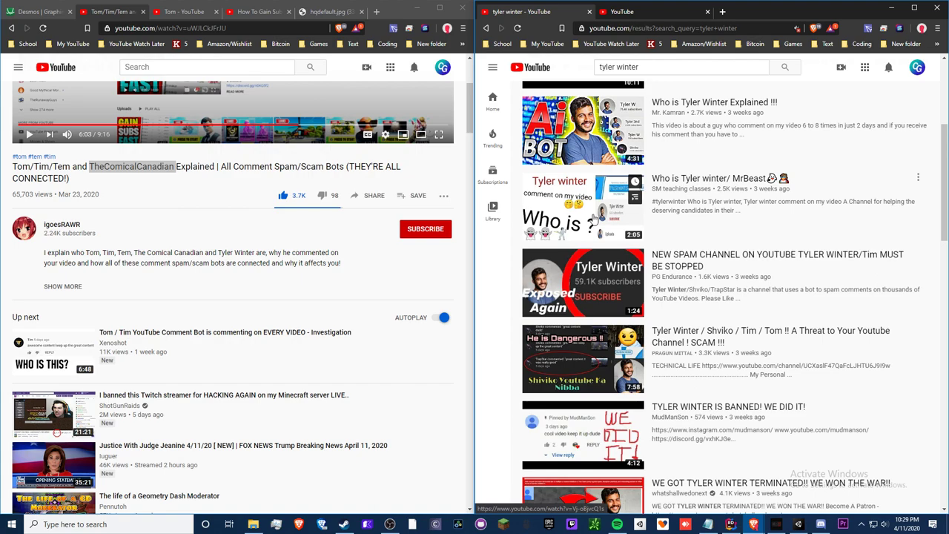
scroll(638, 227, down, 1)
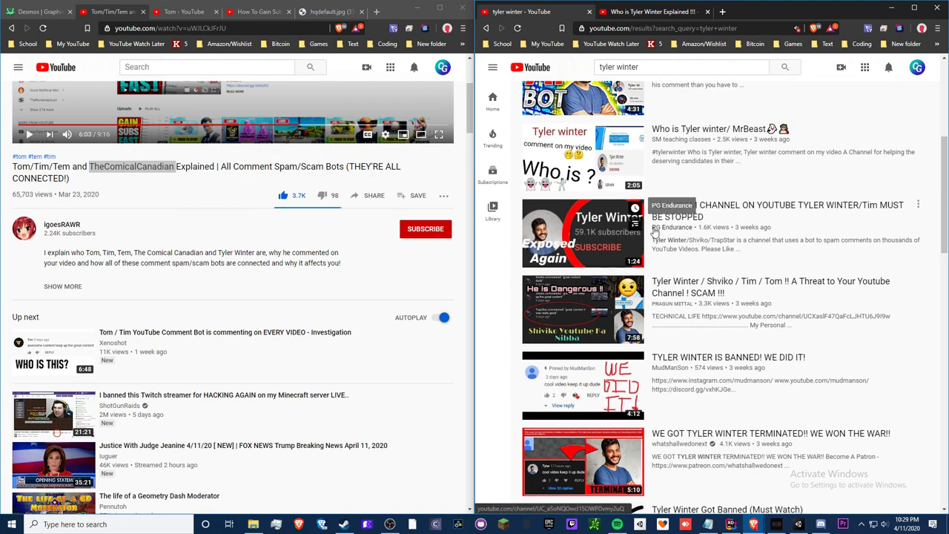
scroll(655, 232, down, 2)
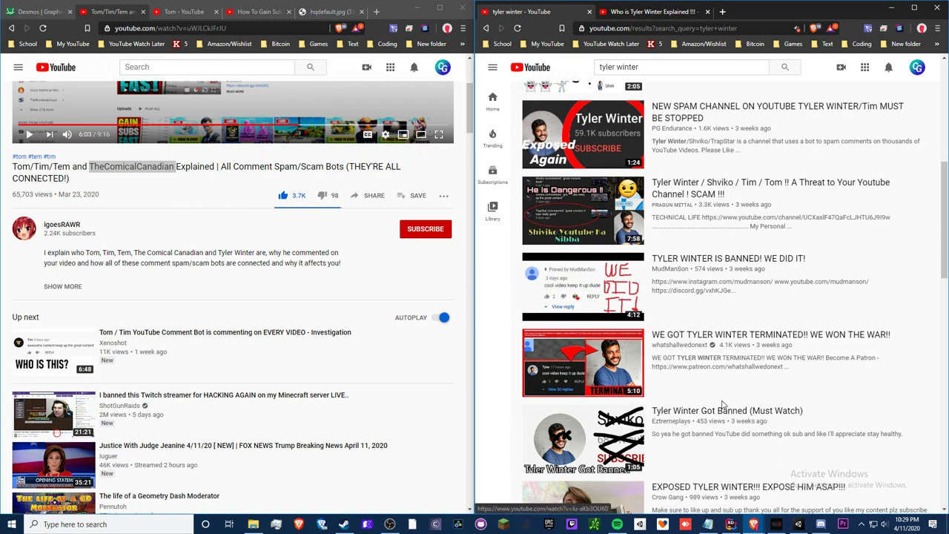
scroll(549, 103, up, 5)
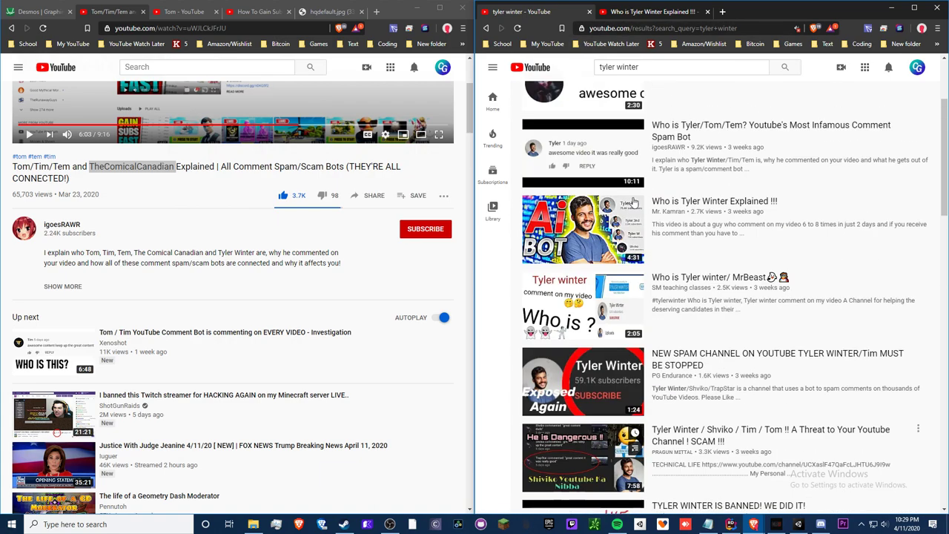
- Filter the results to channels and open the 21.5K-subscriber Tyler channel
click(546, 98)
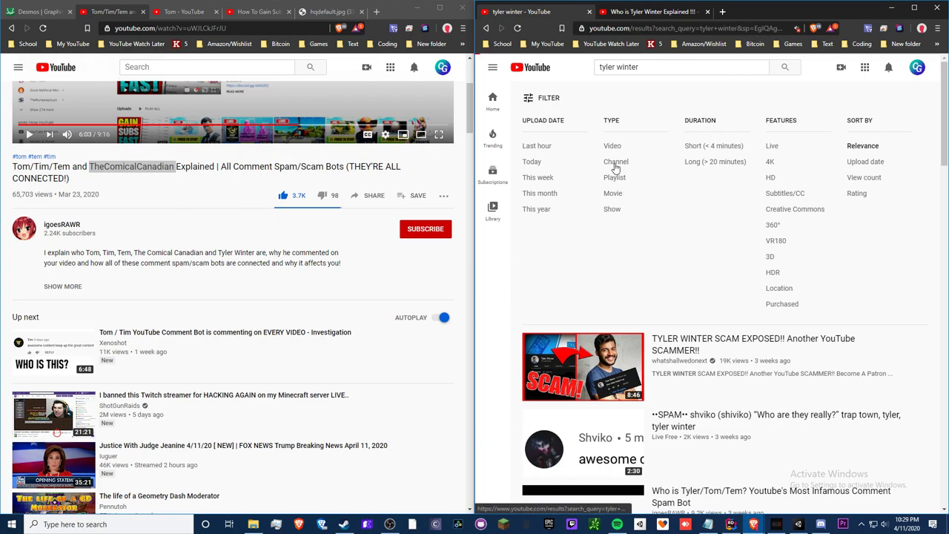
click(613, 164)
scroll(622, 237, down, 5)
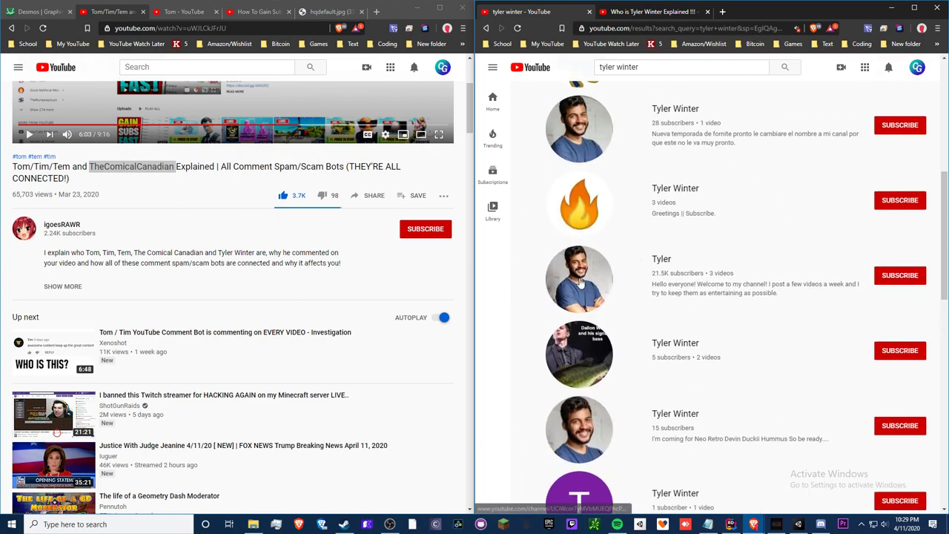
click(581, 283)
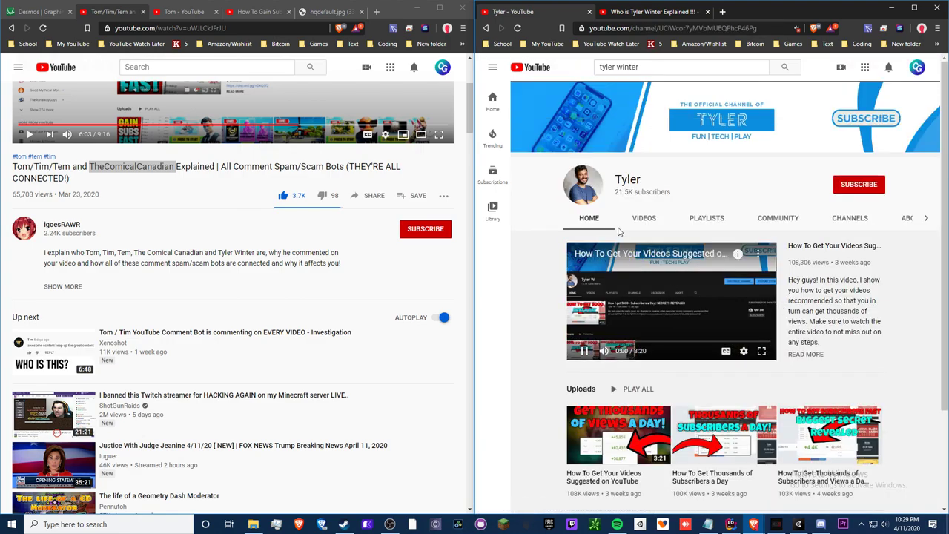
- Browse Tyler's Videos, Playlists and About tabs, ending on featured Channels showing Tom
click(636, 221)
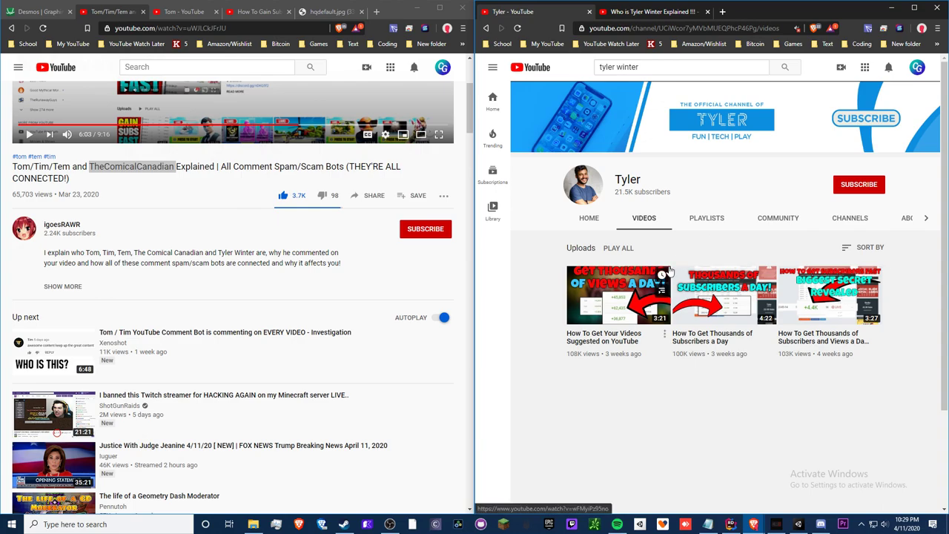
click(716, 219)
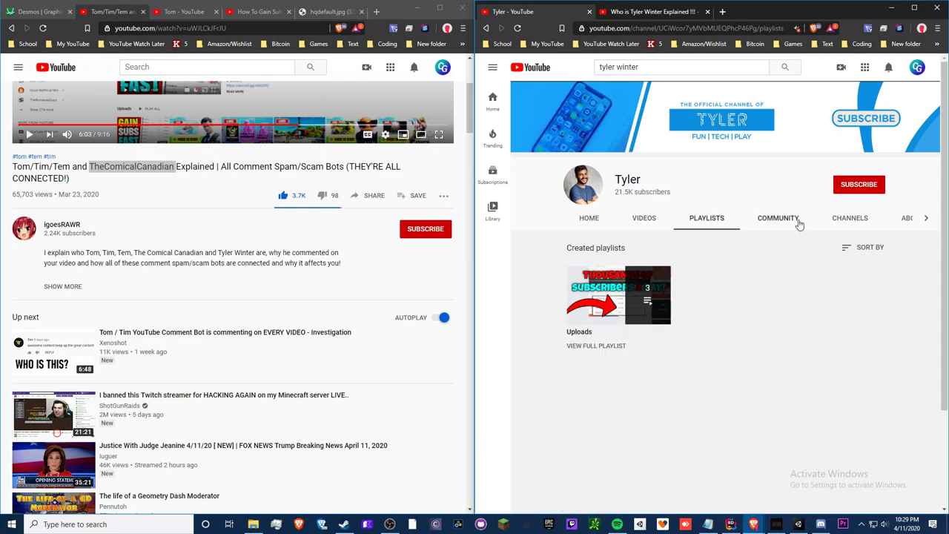
click(848, 220)
click(885, 219)
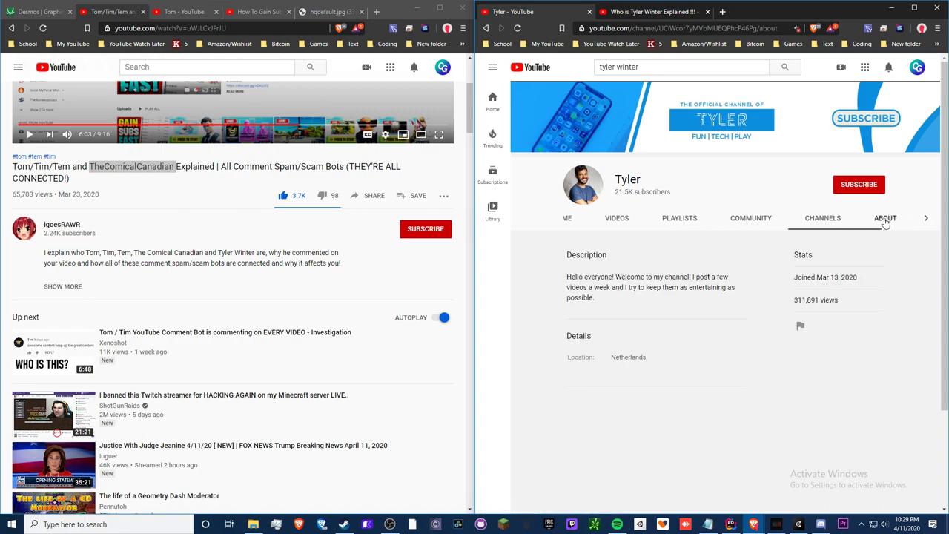
click(834, 217)
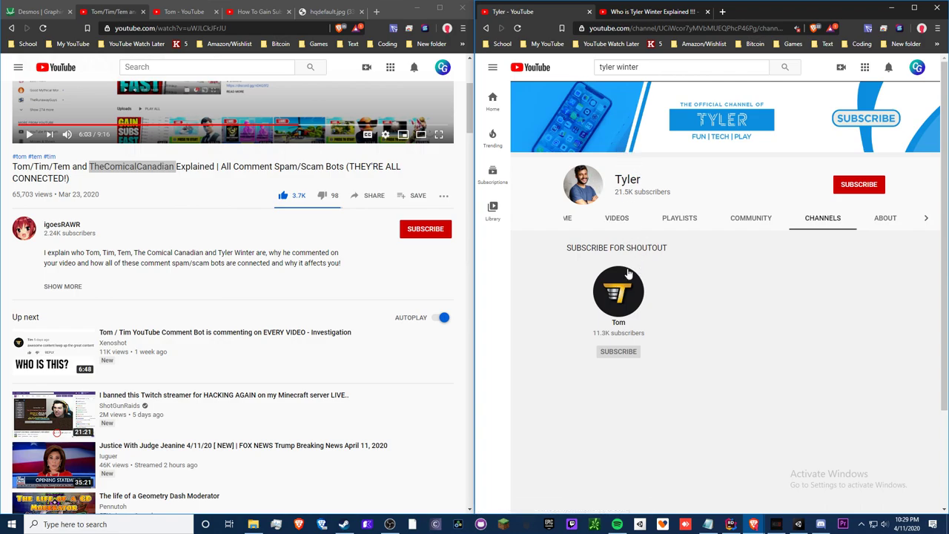
- Open the 11.3K Tom channel and confirm it has no videos or featured channels
click(628, 279)
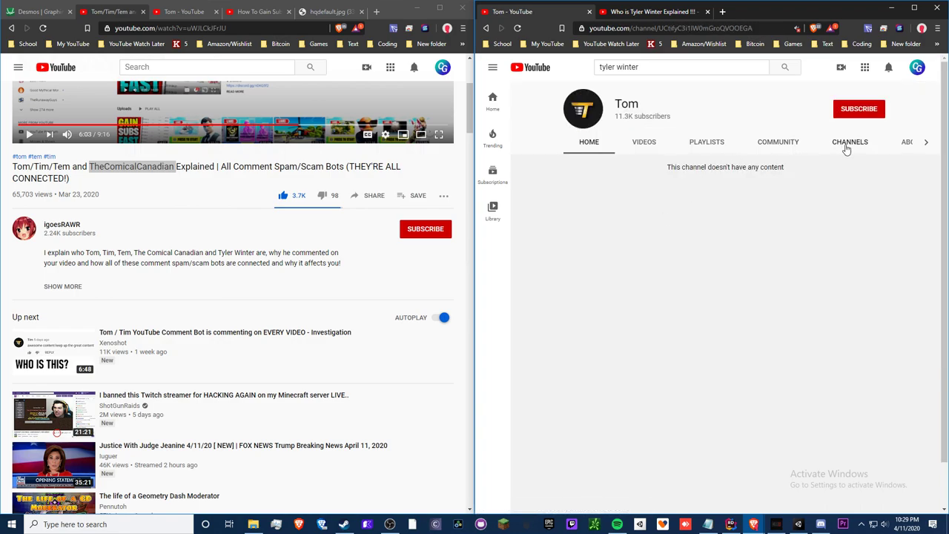
click(849, 146)
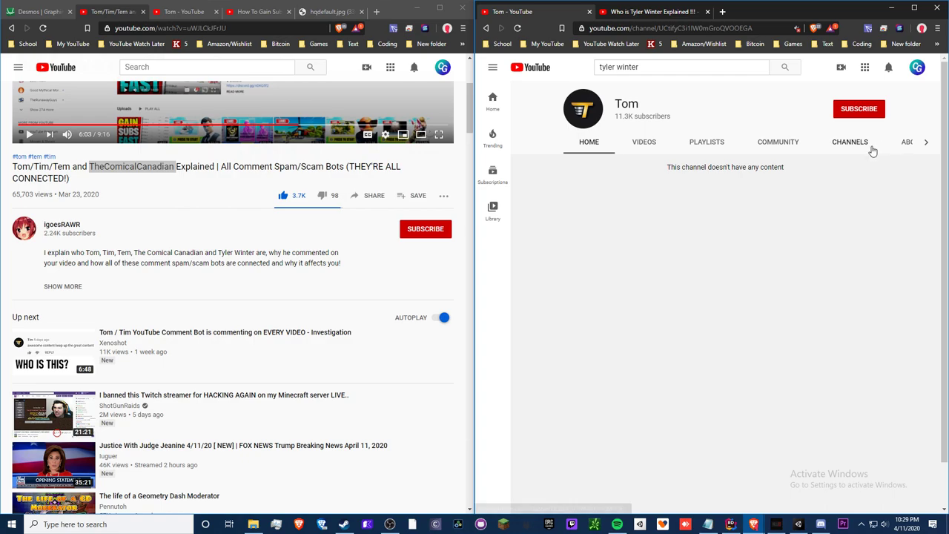
click(575, 143)
click(650, 150)
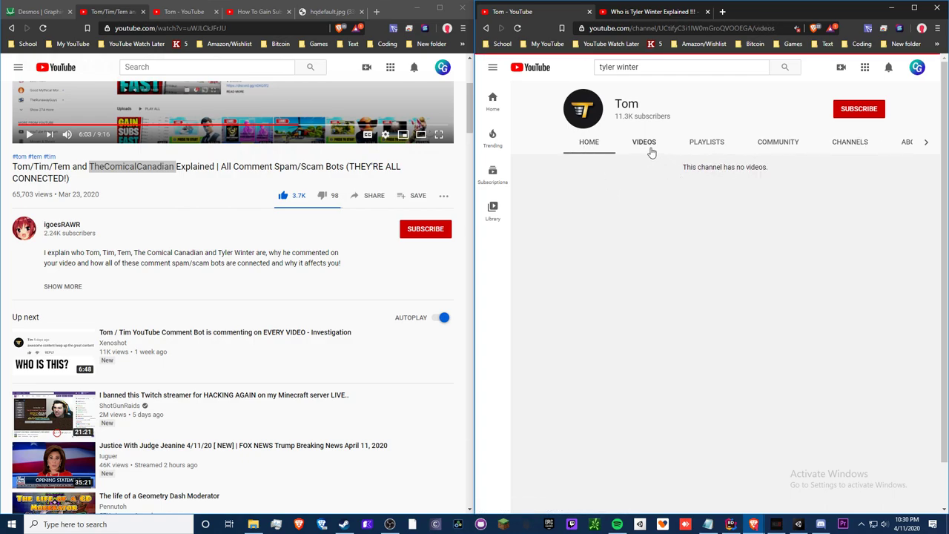
click(487, 28)
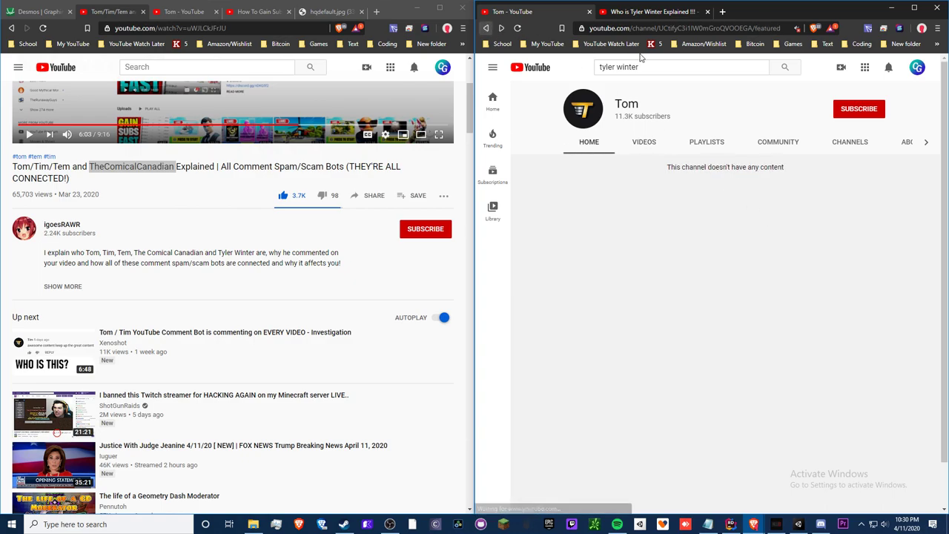
- Duplicate Tom's tab, return the original to Tyler's Channels page, and view Tom's copy
right_click(513, 12)
click(541, 127)
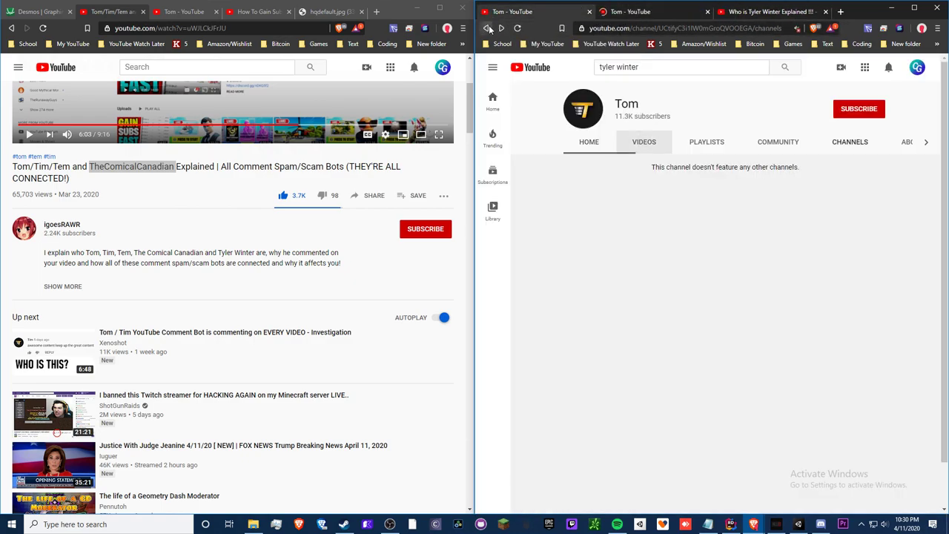
click(488, 28)
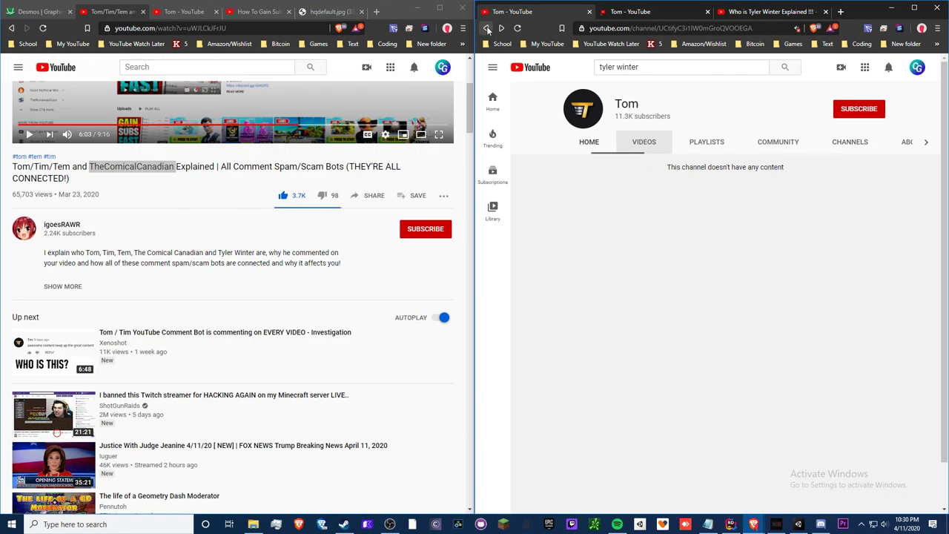
click(487, 28)
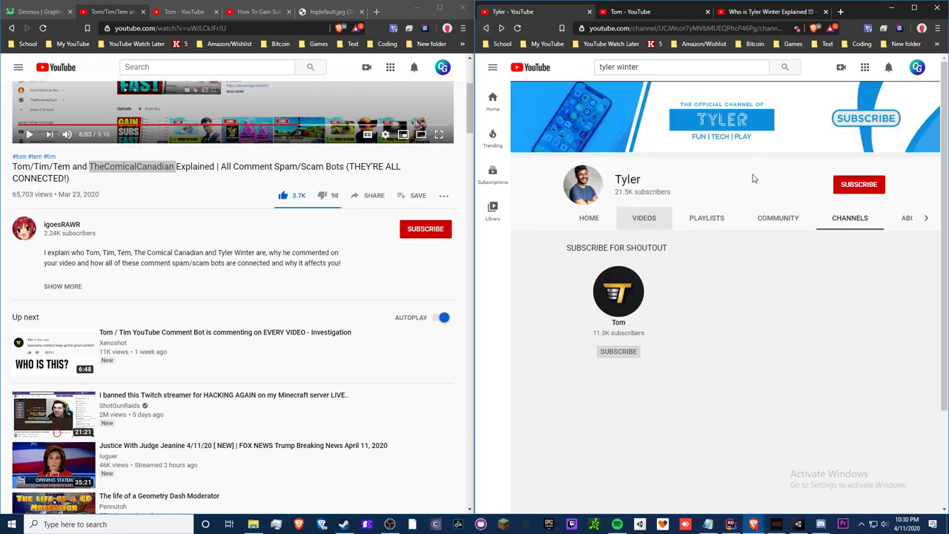
click(641, 13)
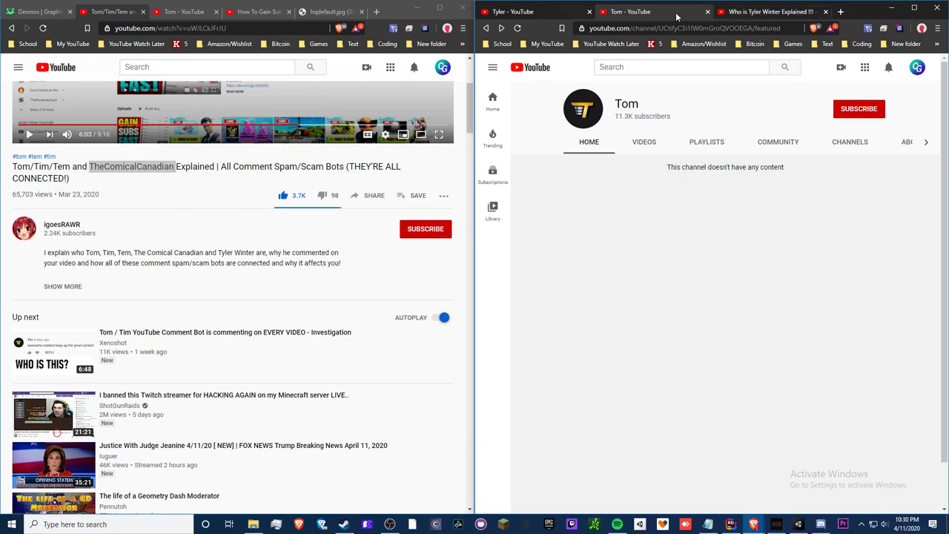
- From the Tyler Winter explainer, open and pause the Tyler W Is A SPAM BOT video
click(764, 11)
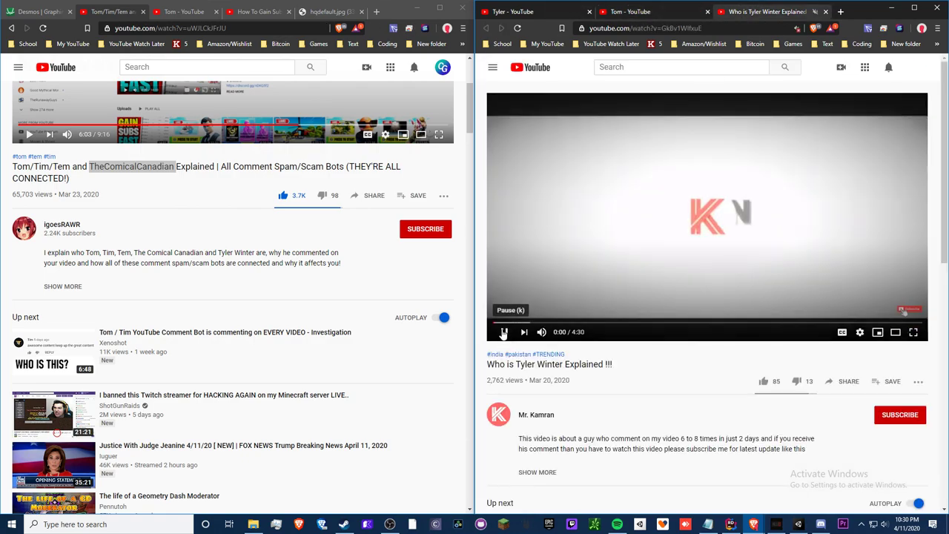
scroll(534, 331, down, 3)
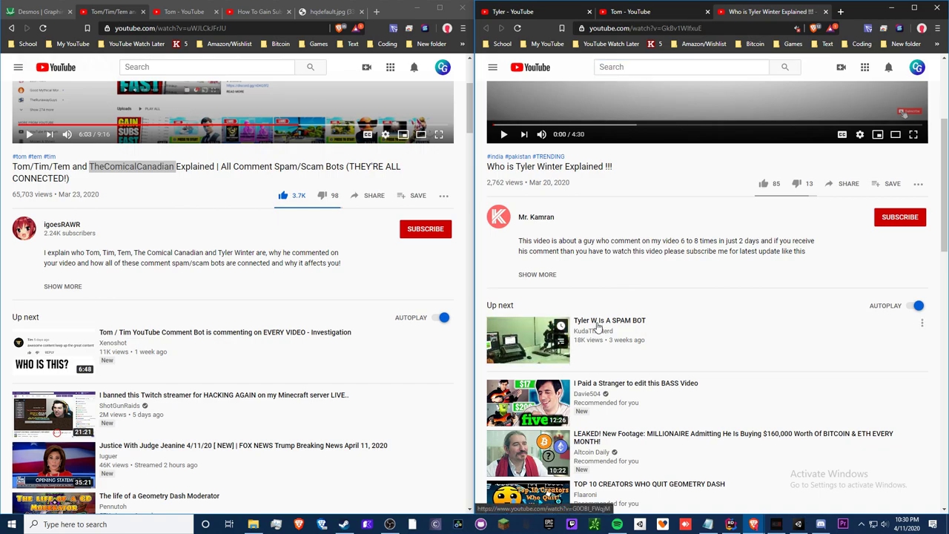
click(600, 329)
click(504, 332)
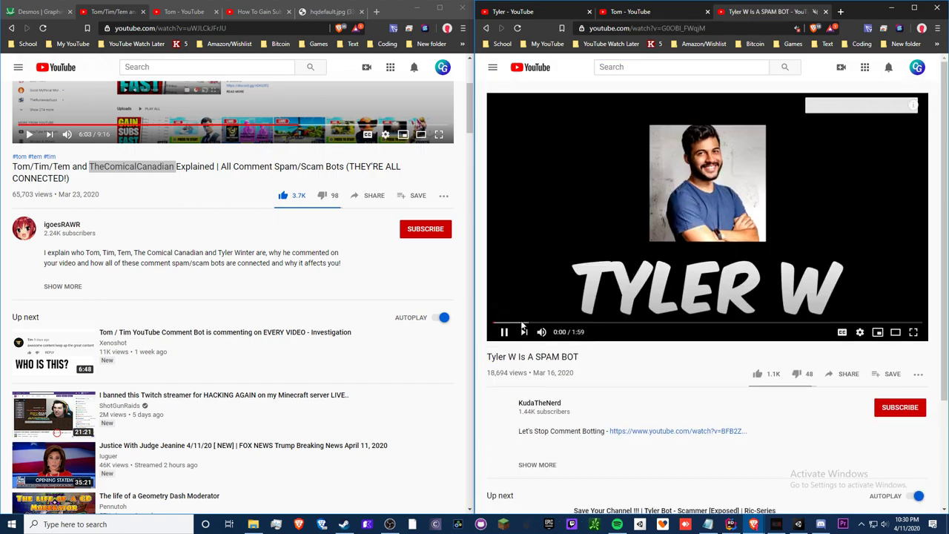
- Follow the description link to 'Let's Stop Comment Botting On Youtube' and expand its description
click(641, 436)
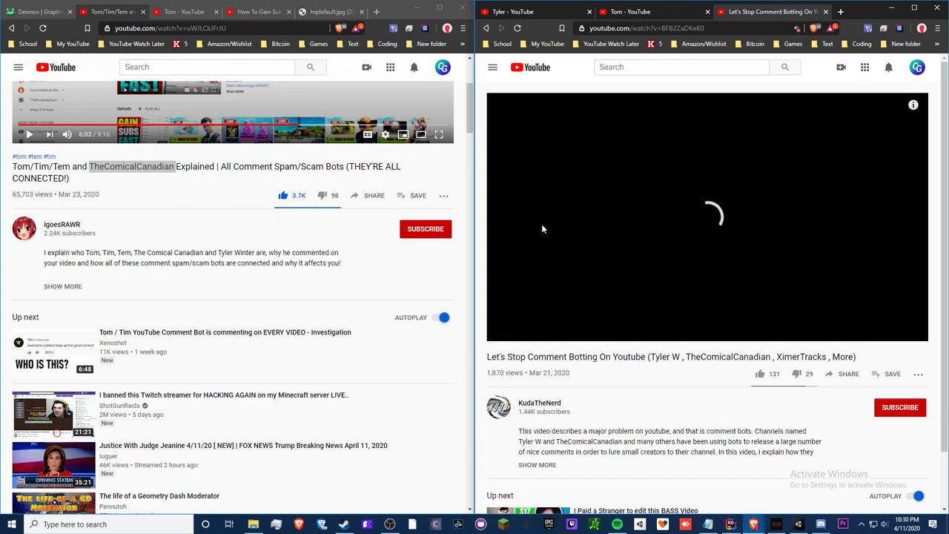
click(534, 465)
scroll(611, 353, down, 3)
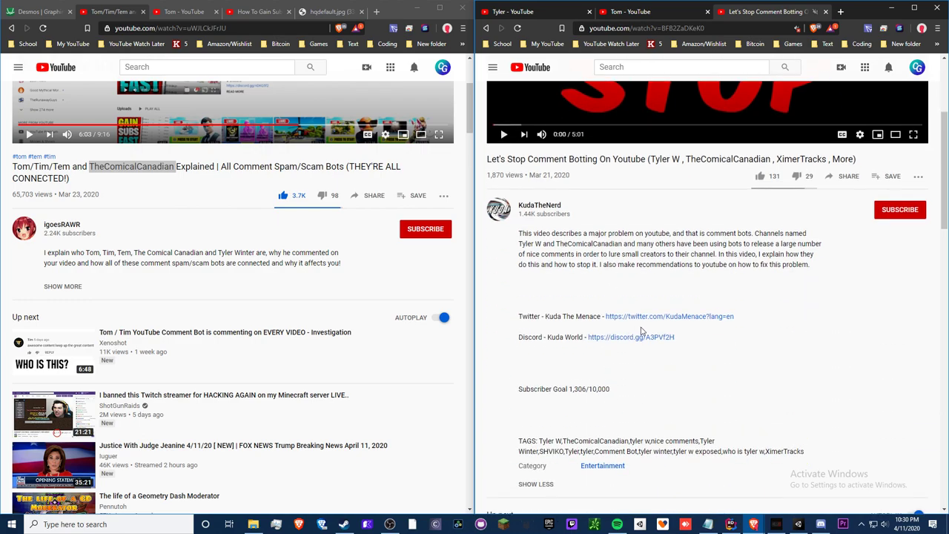
scroll(690, 371, down, 2)
scroll(690, 371, down, 11)
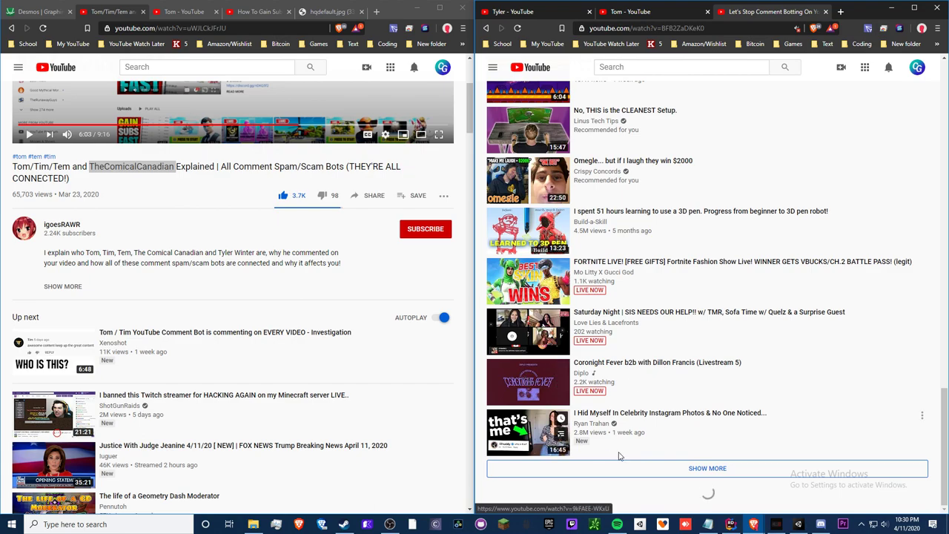
- Scroll down to the exposé's comments and maximize the browser window
scroll(667, 371, down, 4)
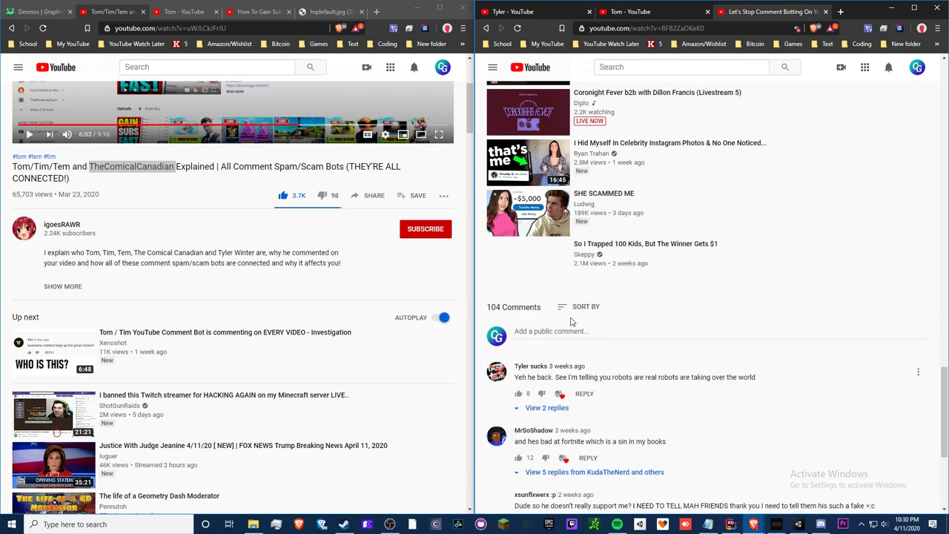
scroll(586, 282, down, 1)
scroll(604, 311, down, 5)
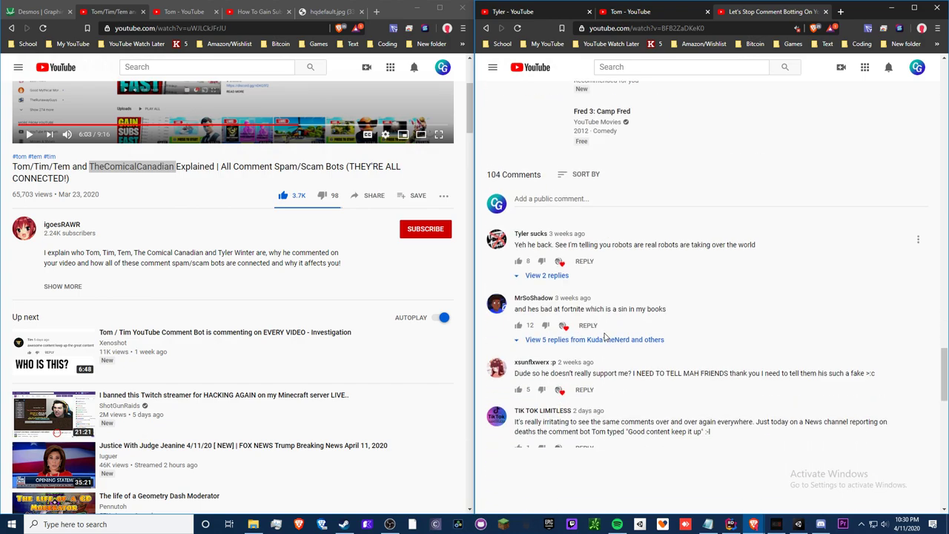
scroll(605, 335, down, 2)
scroll(639, 343, down, 8)
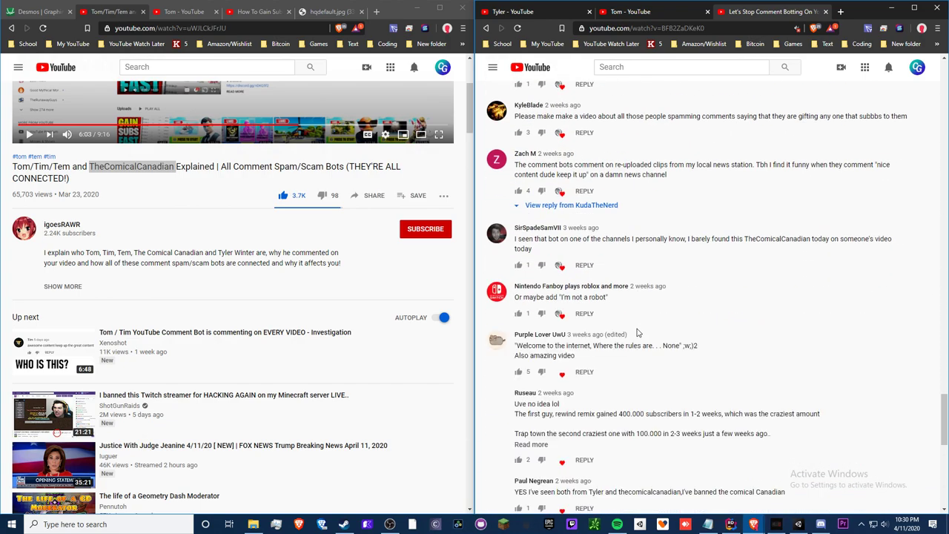
double_click(727, 3)
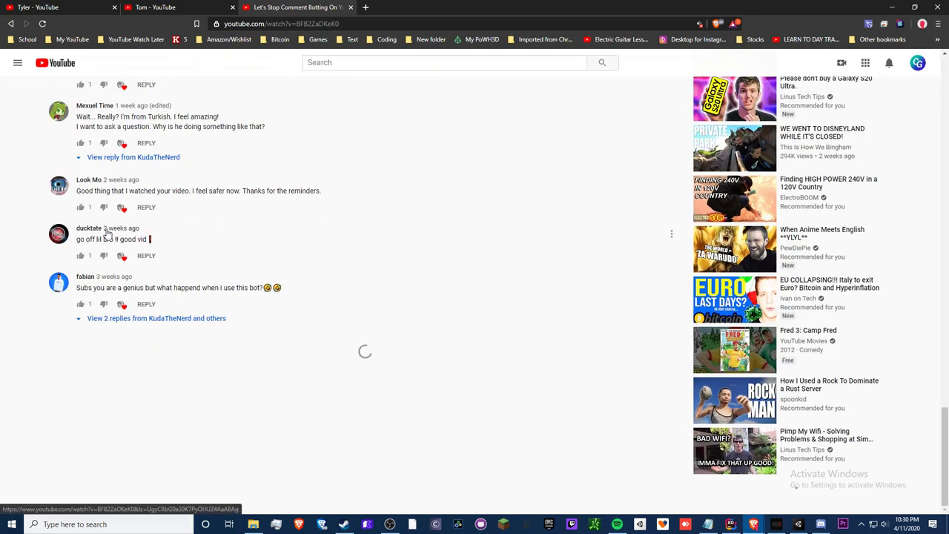
- Expand the 2 replies under the comment asking about the bots
click(134, 318)
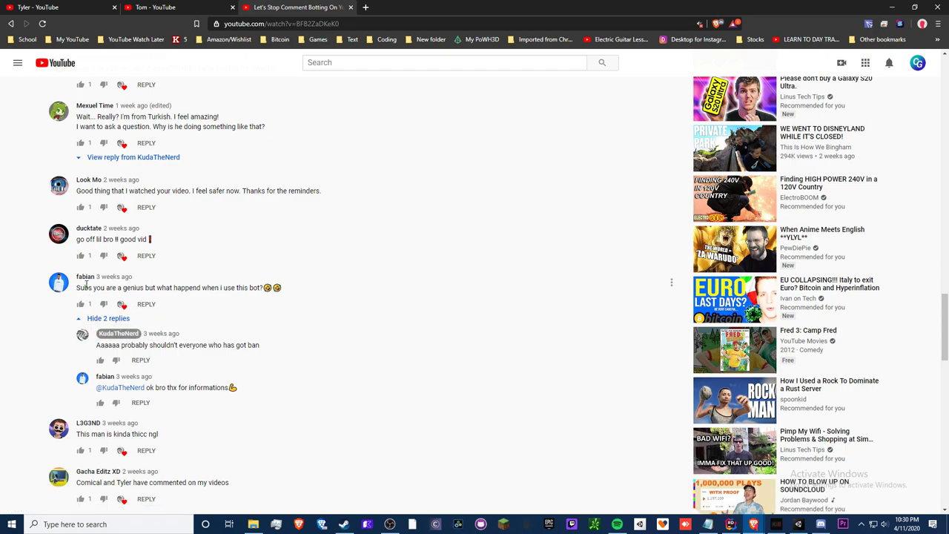
scroll(86, 284, down, 2)
scroll(89, 282, up, 6)
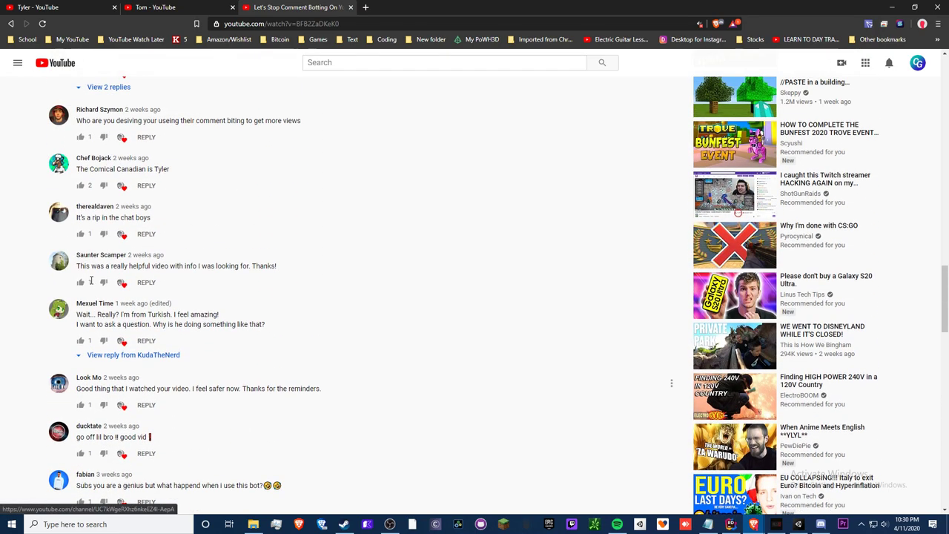
scroll(96, 275, up, 2)
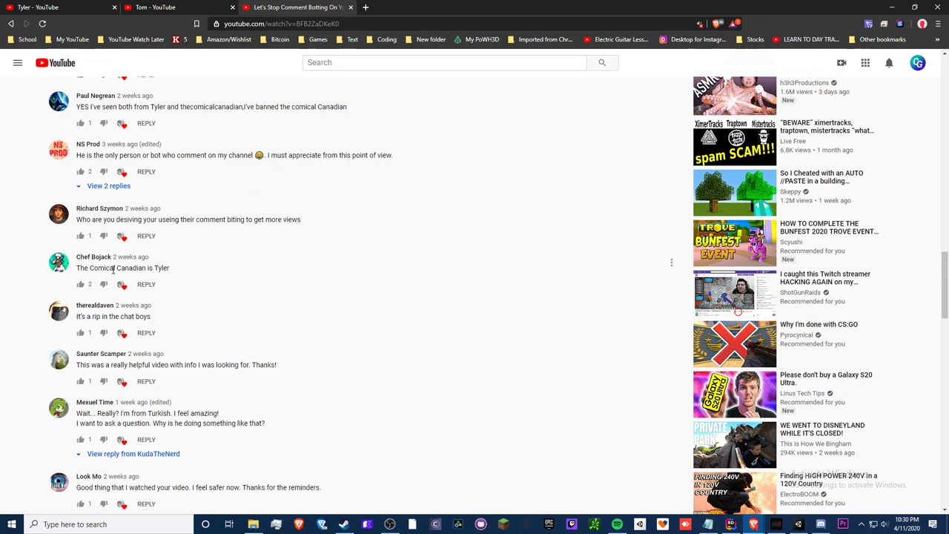
scroll(112, 271, up, 6)
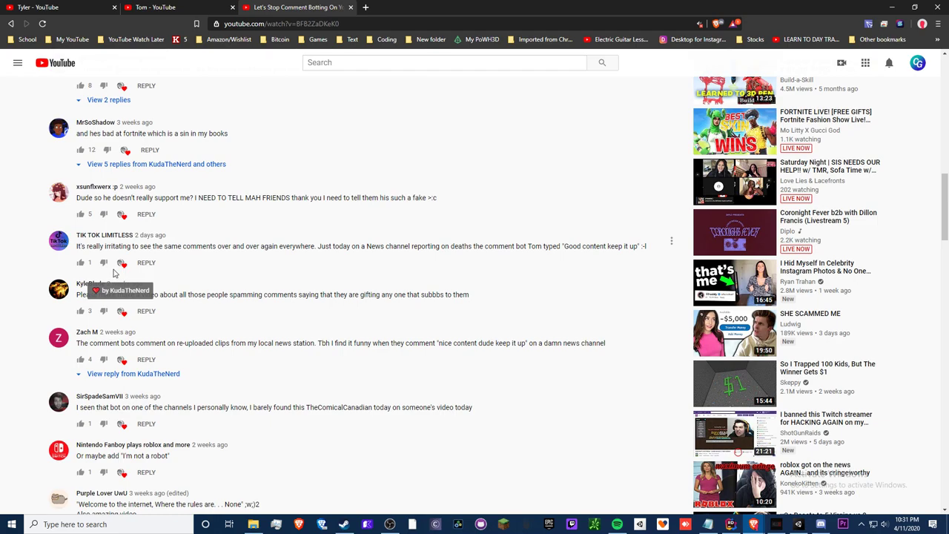
scroll(104, 237, up, 2)
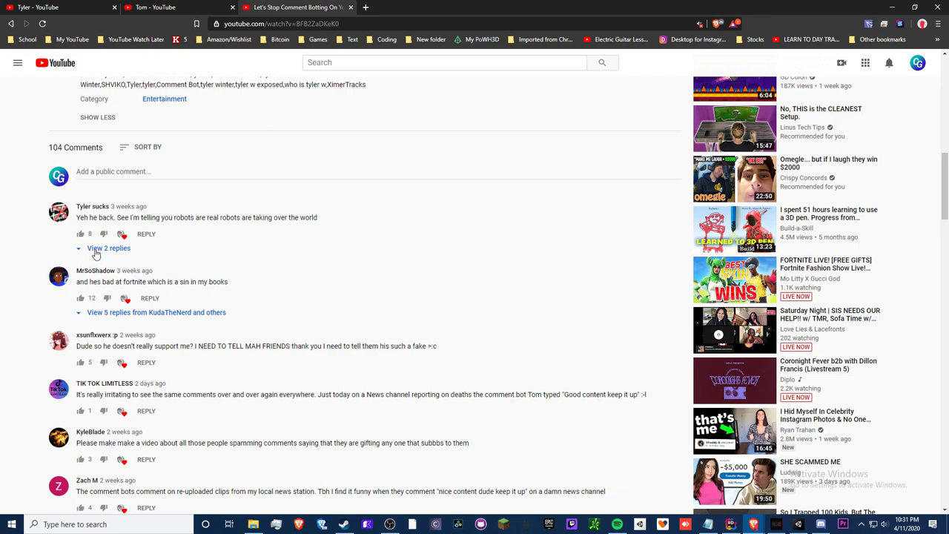
scroll(112, 251, down, 10)
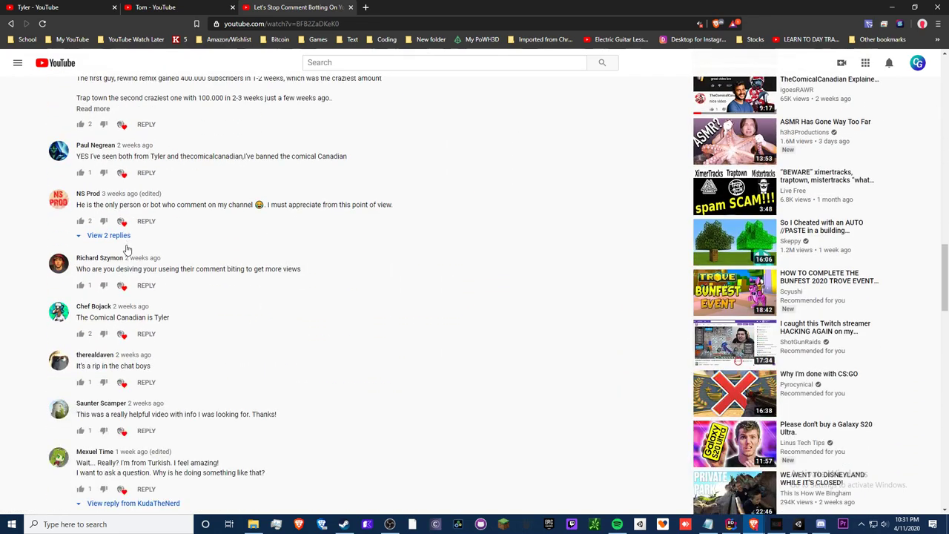
scroll(126, 249, down, 8)
scroll(137, 219, down, 3)
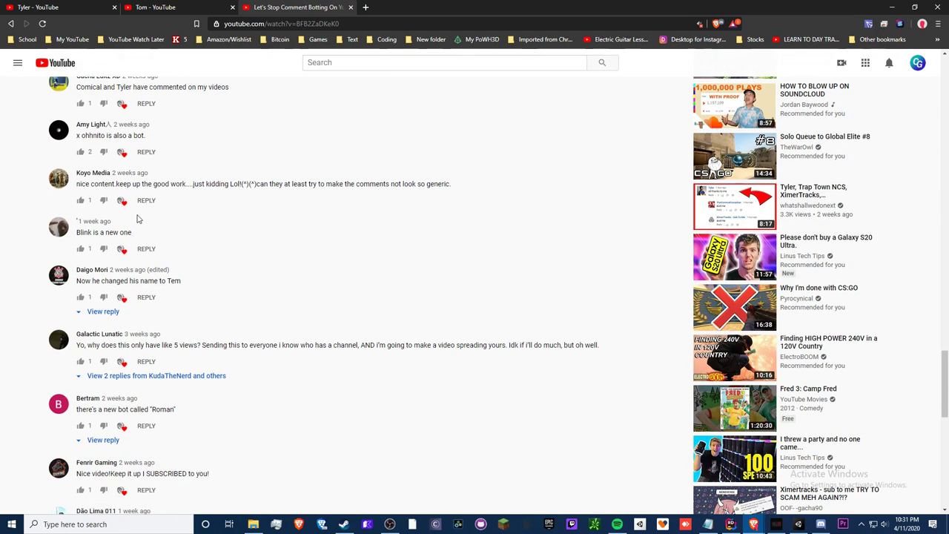
- Show the reply noting the bot was renamed from Tim to Tom
click(99, 313)
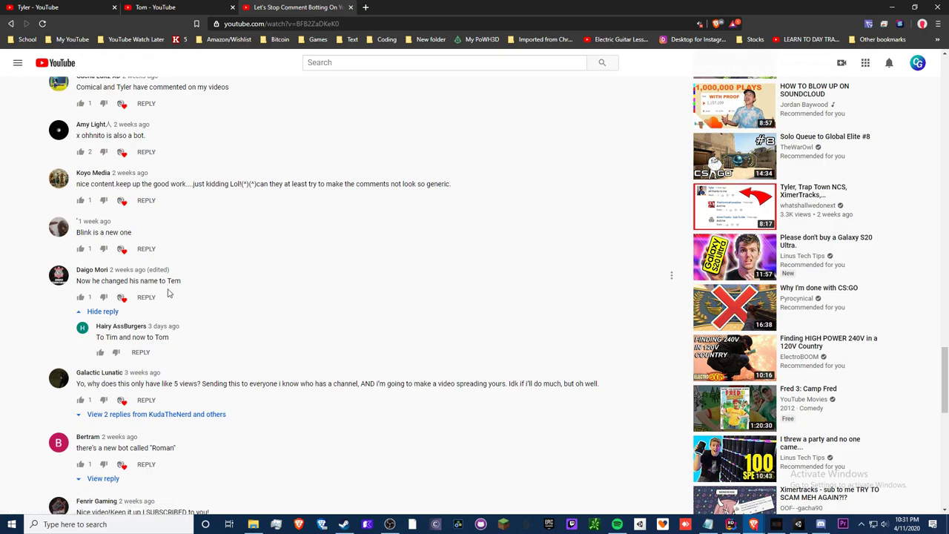
scroll(272, 267, up, 3)
scroll(253, 278, up, 6)
scroll(232, 288, down, 7)
scroll(267, 233, up, 4)
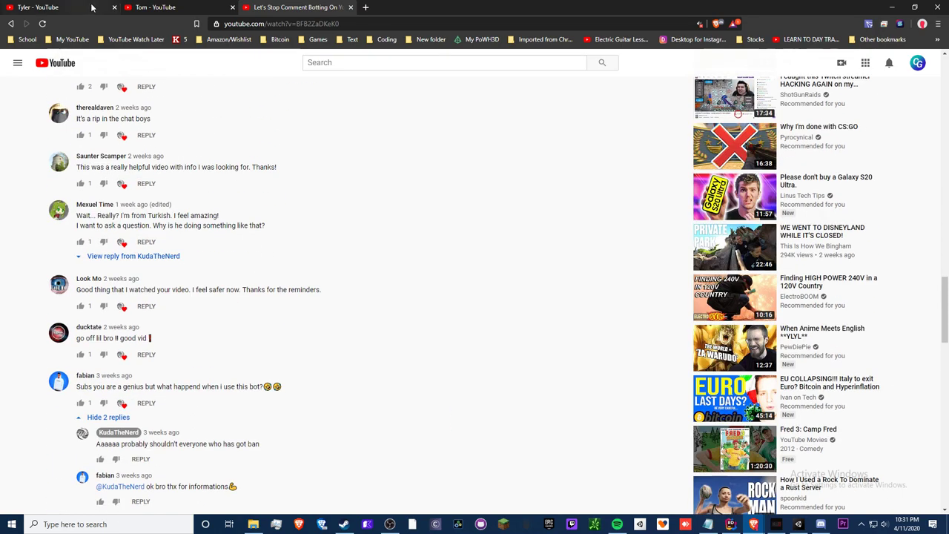
click(85, 8)
right_click(85, 7)
click(97, 81)
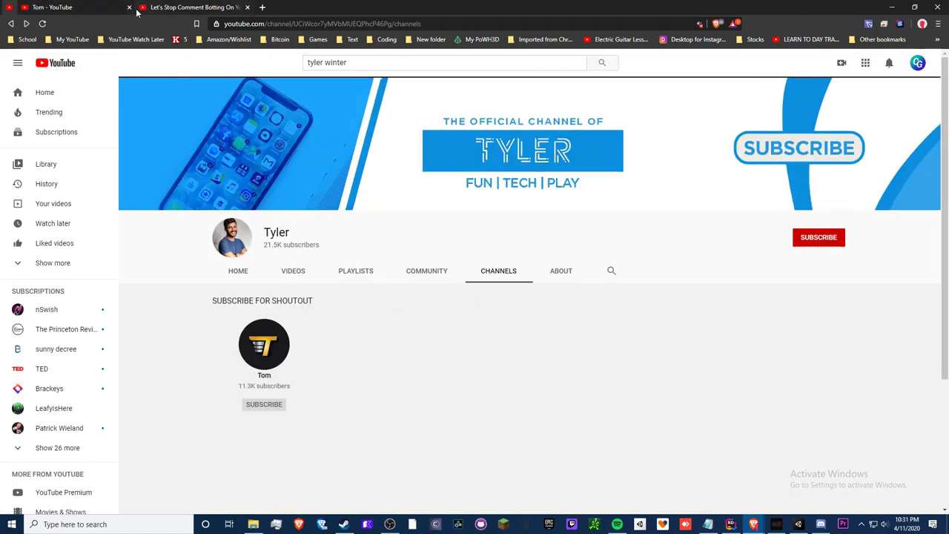
right_click(97, 7)
key(Escape)
- Go to the 381K Tom channel and open its featured Tom channel in a background tab
key(ctrl+w)
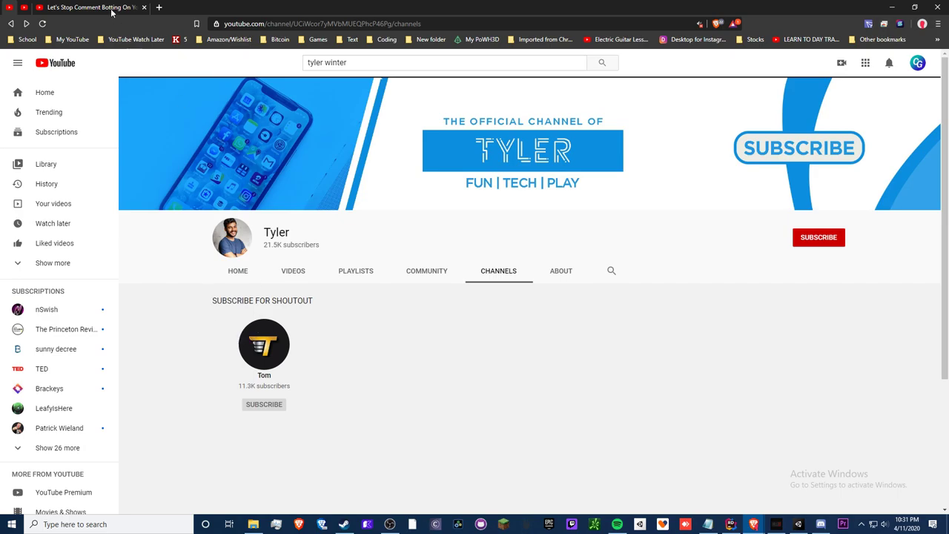
click(246, 25)
text(tom)
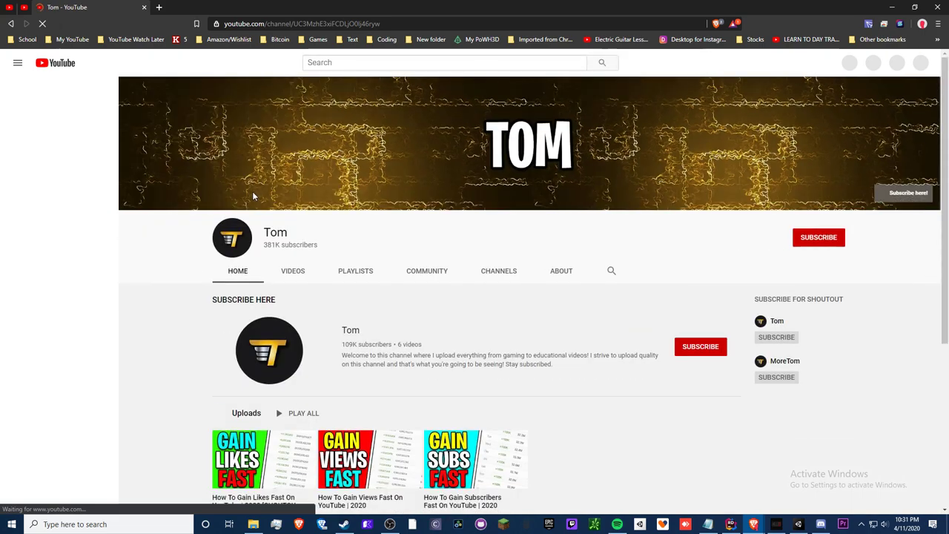
right_click(340, 333)
click(357, 343)
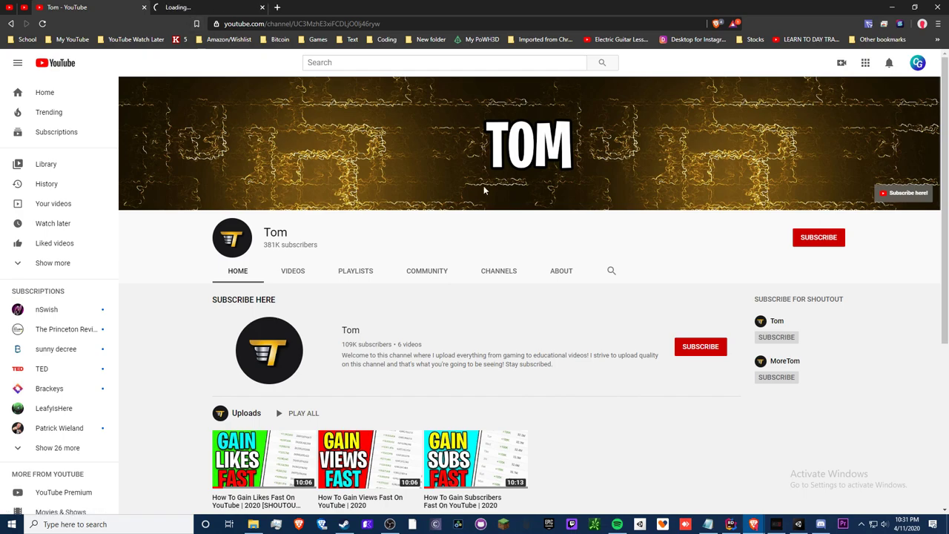
- Open MoreTom (2.34K subscribers) in a new tab and confirm it has no videos
right_click(771, 366)
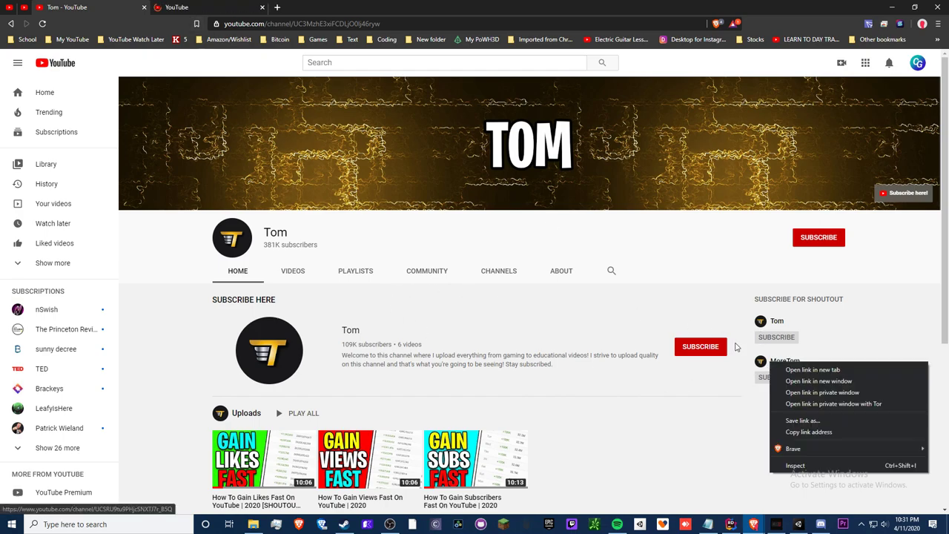
click(803, 370)
click(326, 7)
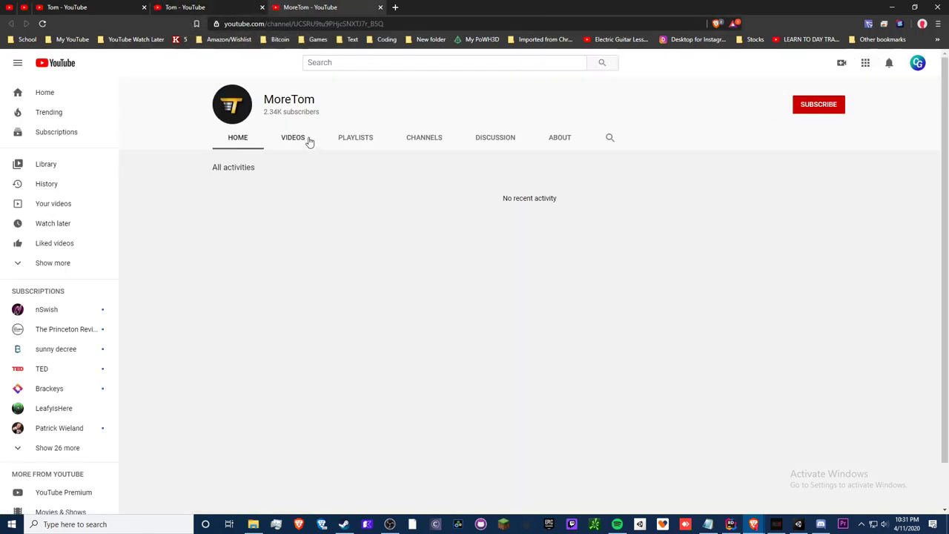
click(309, 141)
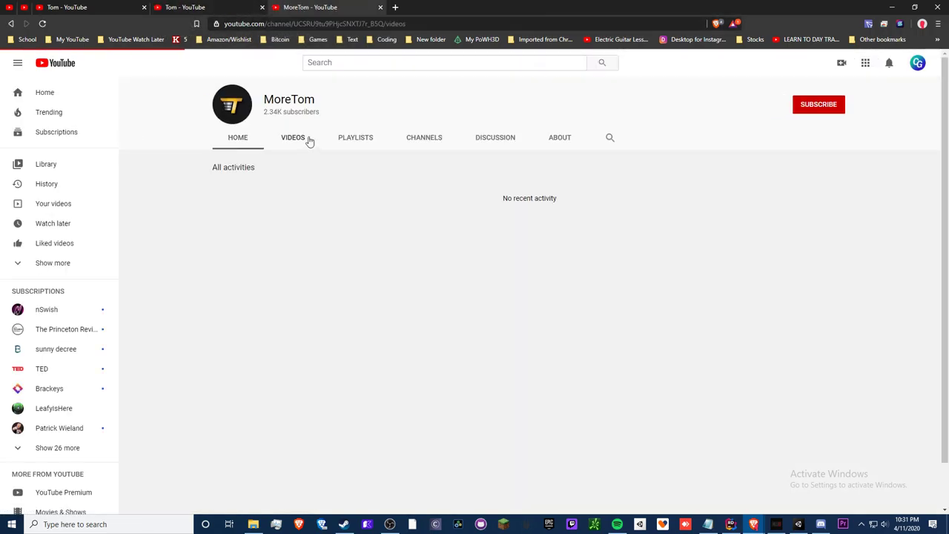
- Pin both Tom channel tabs and the MoreTom tab
click(111, 9)
right_click(112, 8)
click(158, 52)
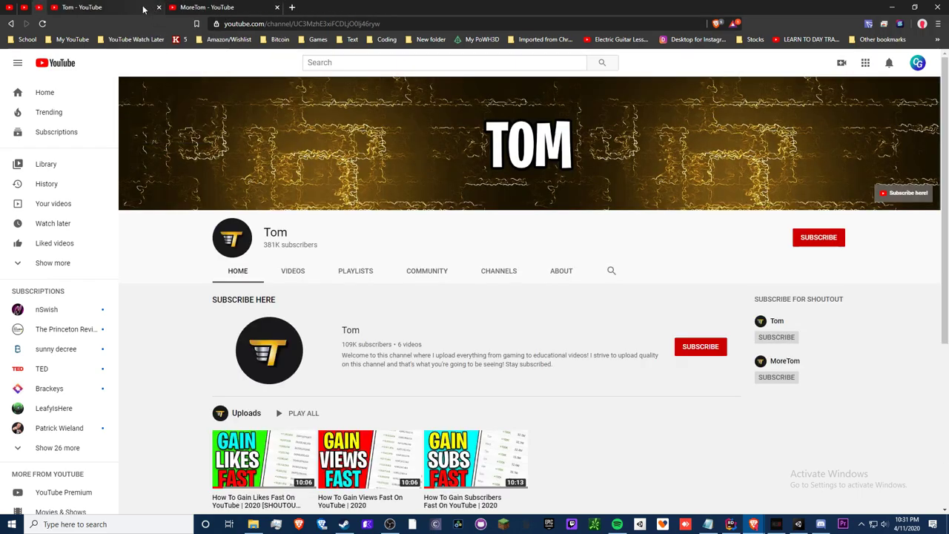
click(133, 7)
right_click(134, 7)
click(160, 53)
click(128, 8)
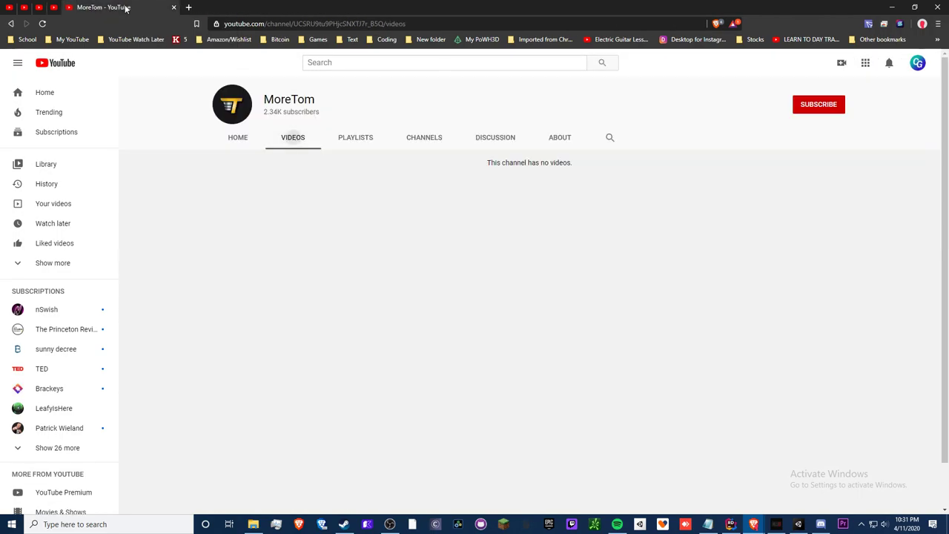
right_click(128, 7)
click(159, 26)
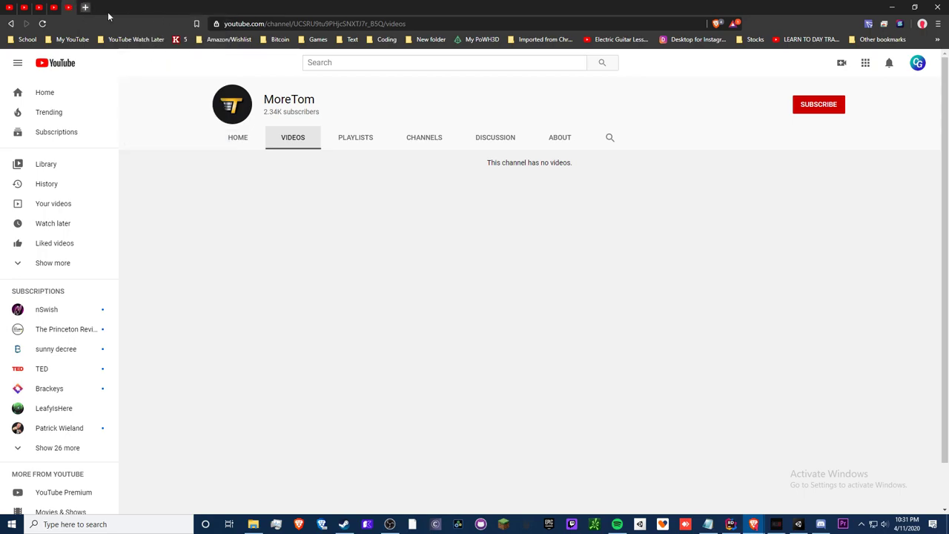
click(88, 9)
- Open TheComicalCanadian's Channels page, which features no other channels, and pin its tab
text(thecom)
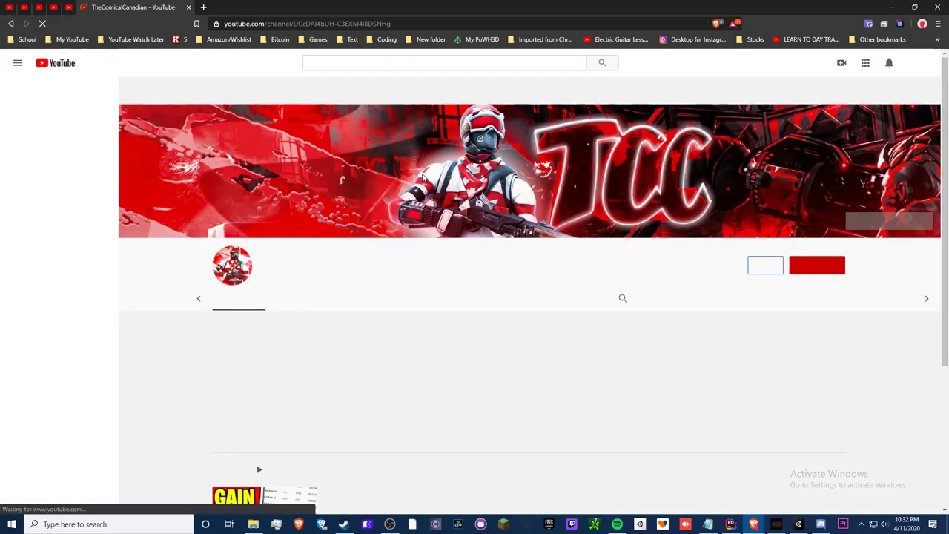
click(500, 272)
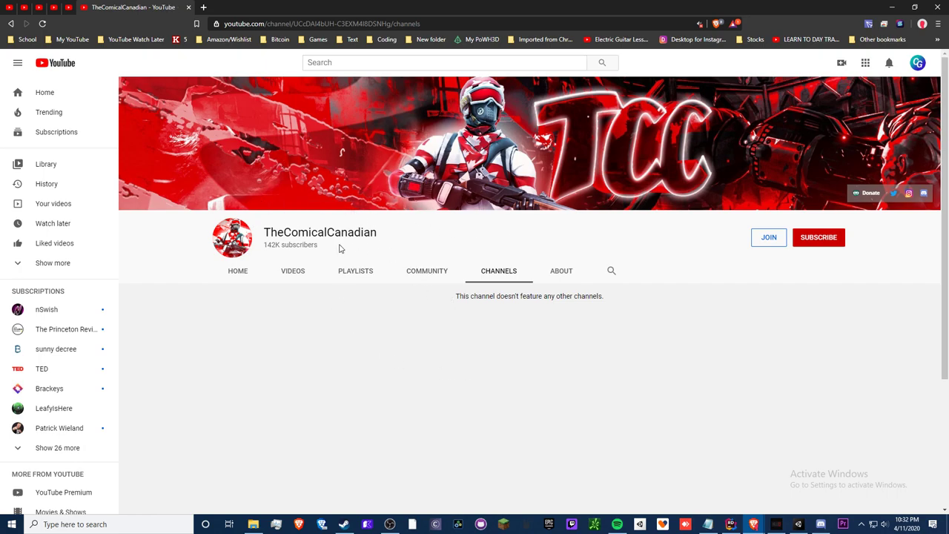
right_click(126, 9)
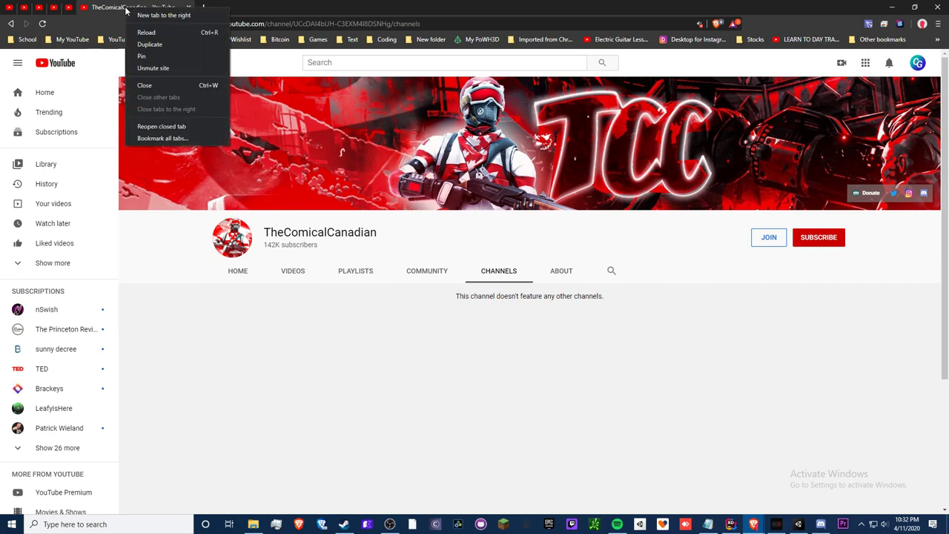
click(552, 250)
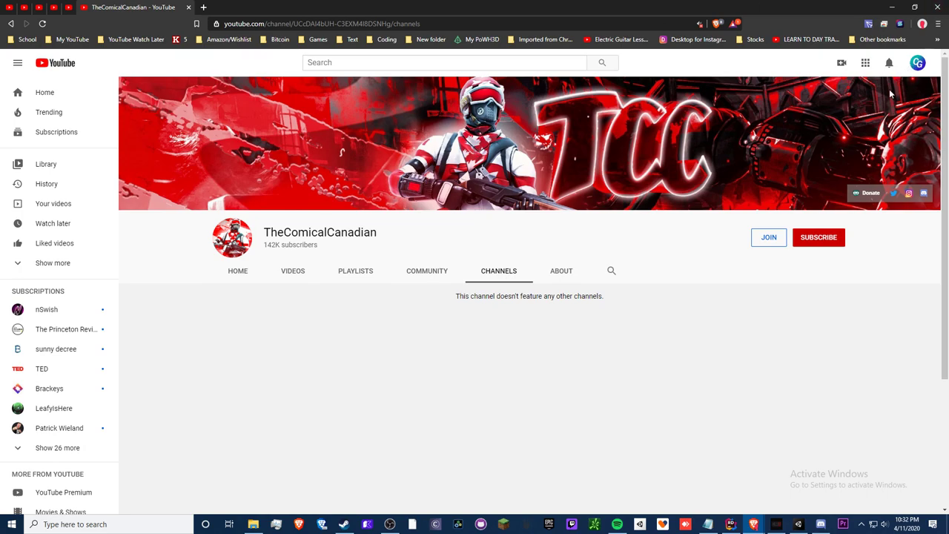
right_click(123, 12)
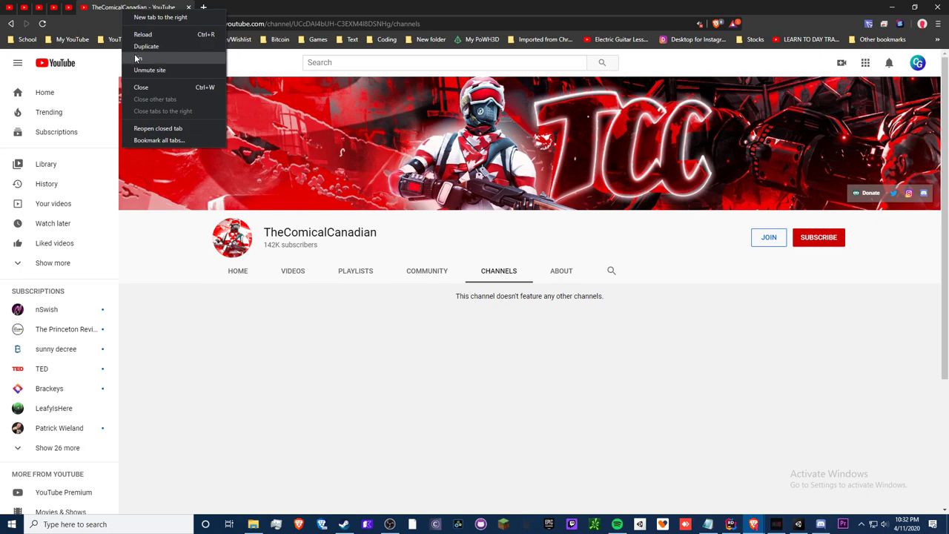
click(155, 69)
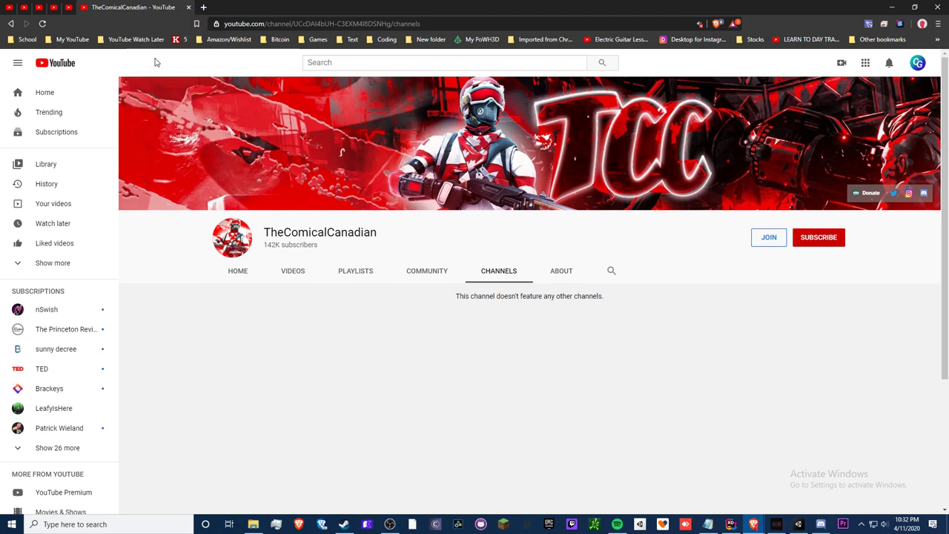
- View the pinned Tyler channel's home page and pause its featured video
click(11, 11)
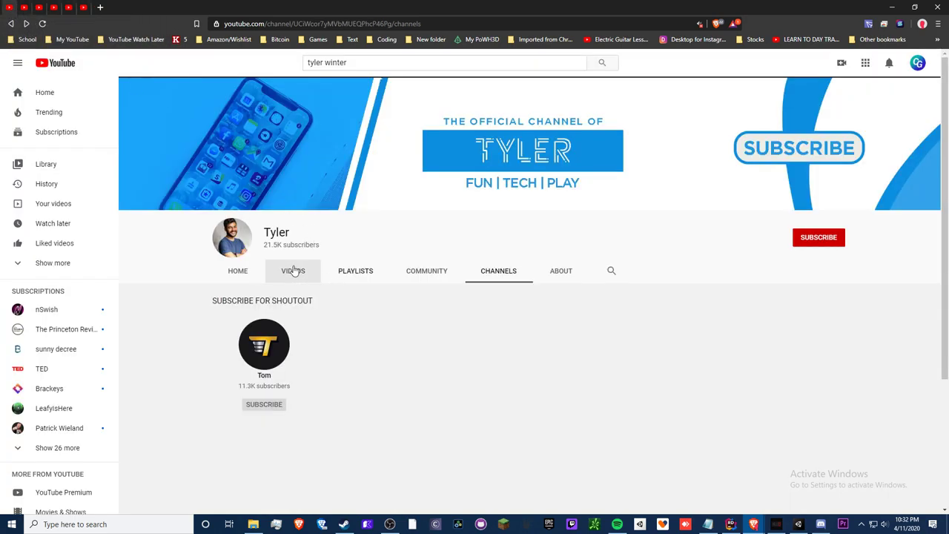
click(246, 271)
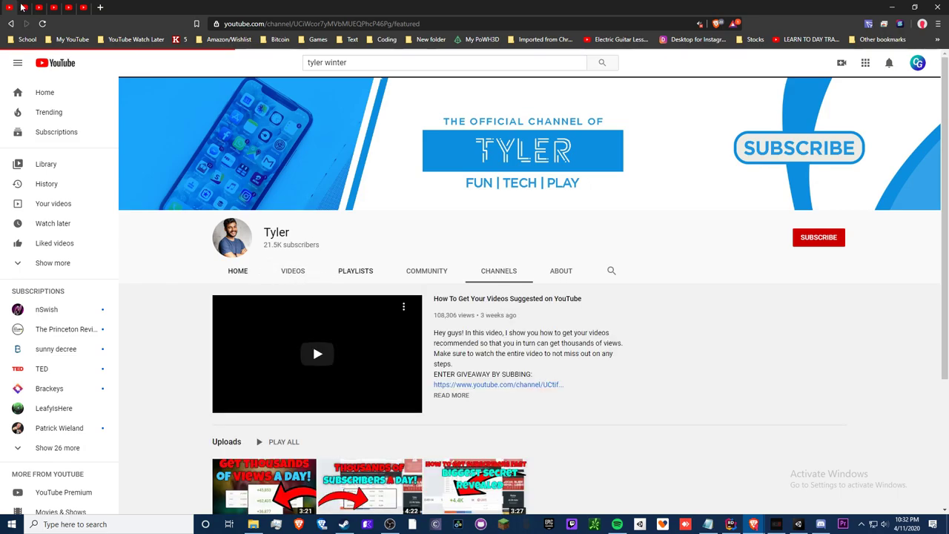
click(22, 7)
click(9, 8)
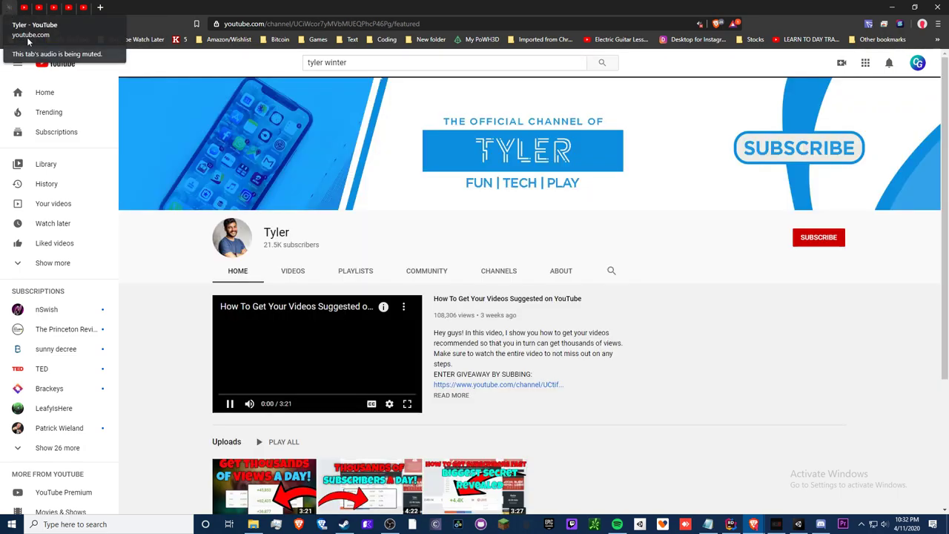
click(230, 403)
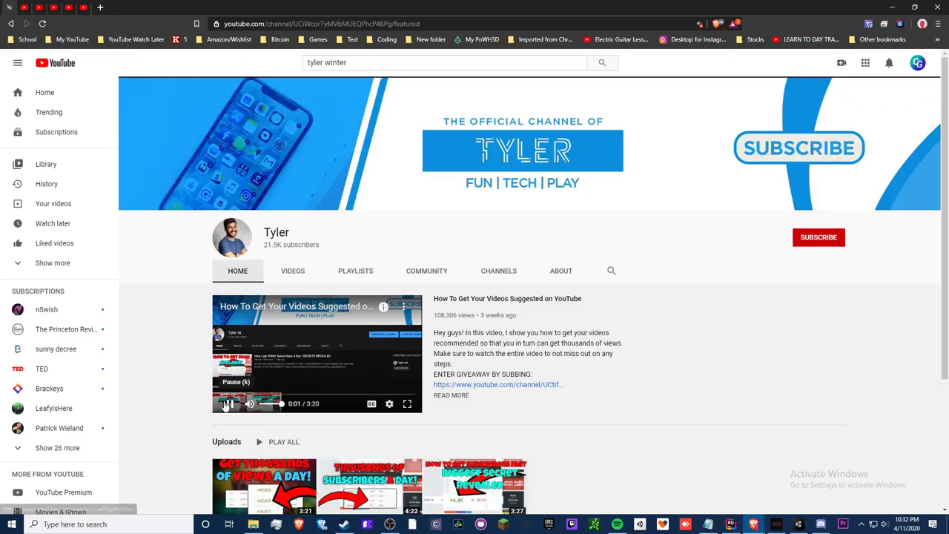
- Cycle through the pinned TheComicalCanadian, MoreTom and Tom channel tabs to compare them
click(84, 7)
click(69, 7)
click(10, 7)
click(24, 8)
click(65, 8)
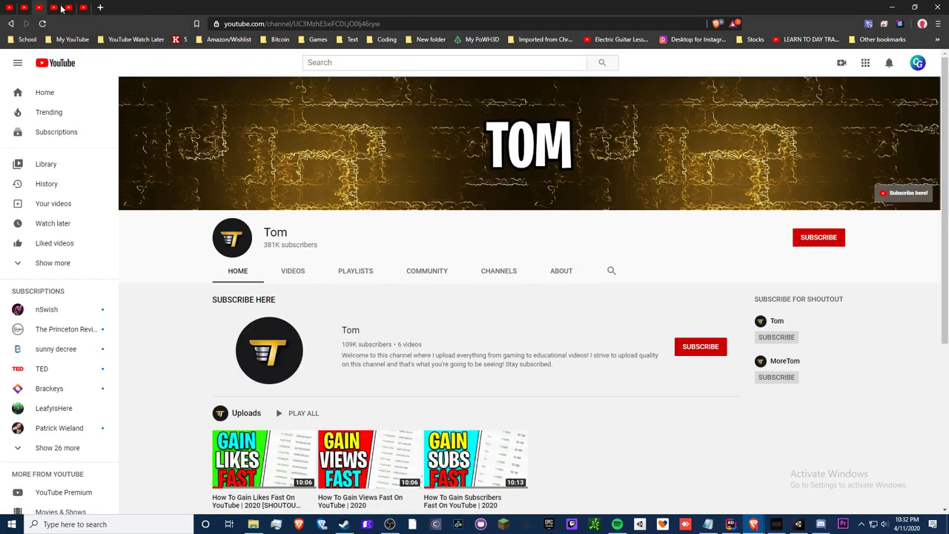
- Switch to the 109K-subscriber Tom channel tab showing its six uploads
click(59, 8)
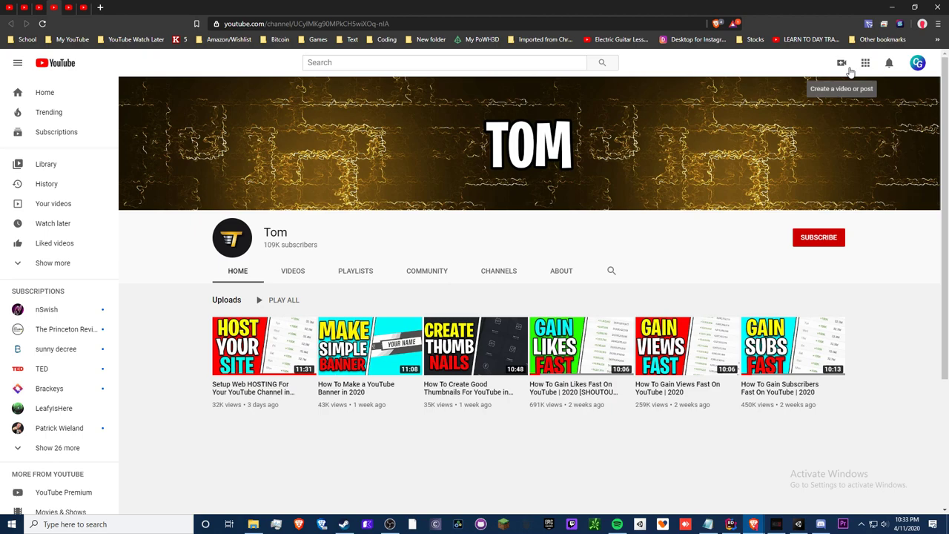
- Go to Your channel from the account menu to view the 739-subscriber CryptoGrounds home page
click(918, 63)
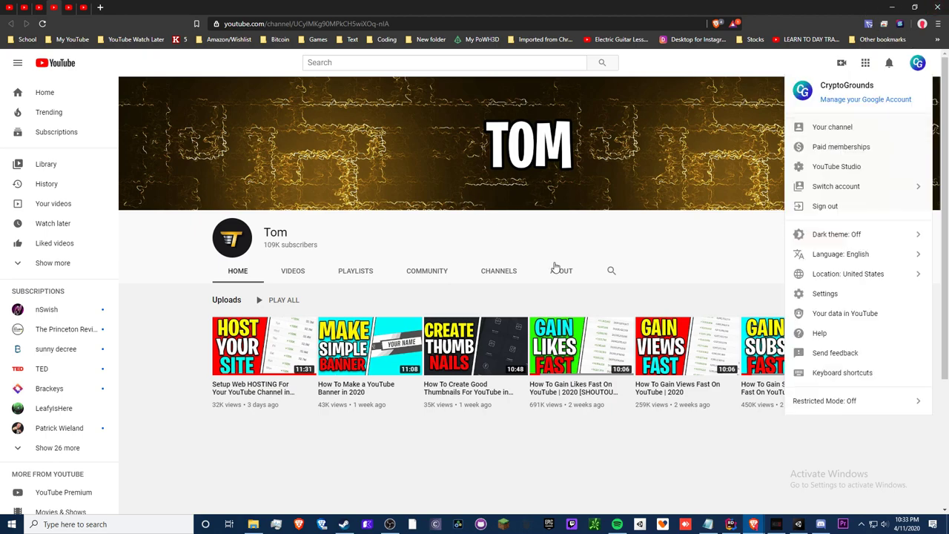
click(834, 127)
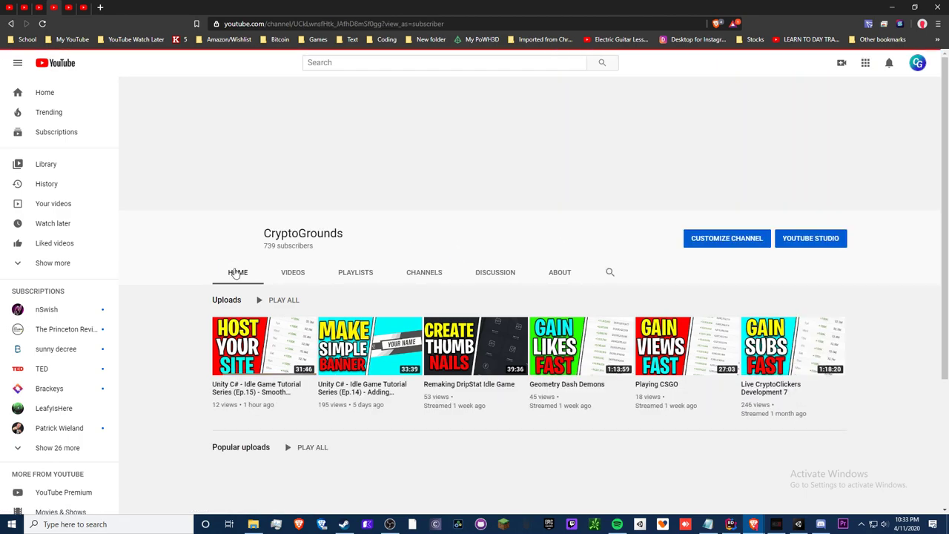
scroll(345, 295, down, 1)
scroll(345, 311, up, 2)
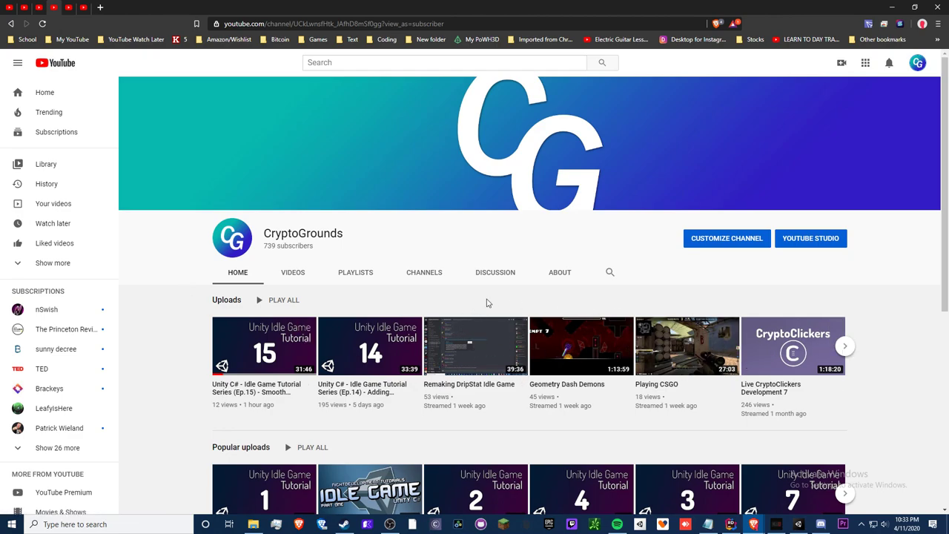
scroll(251, 379, down, 4)
scroll(363, 226, up, 4)
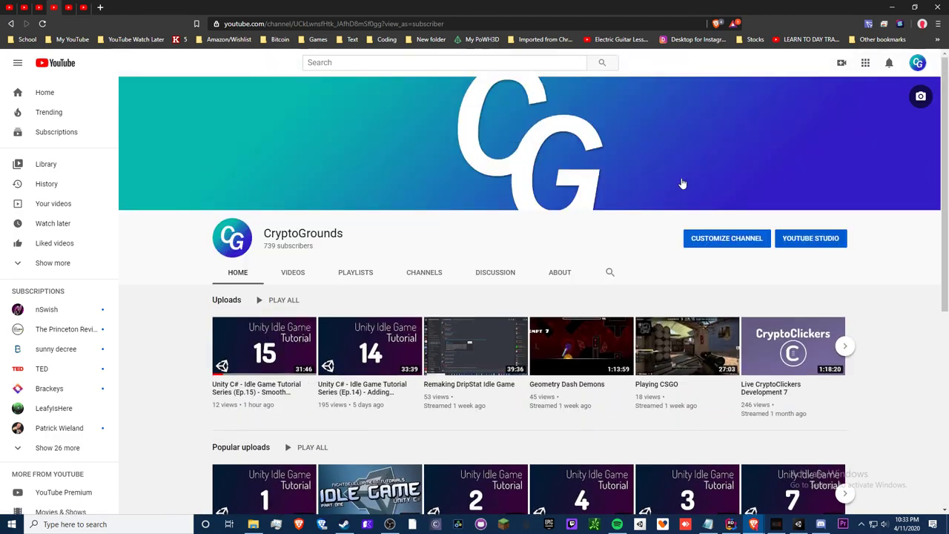